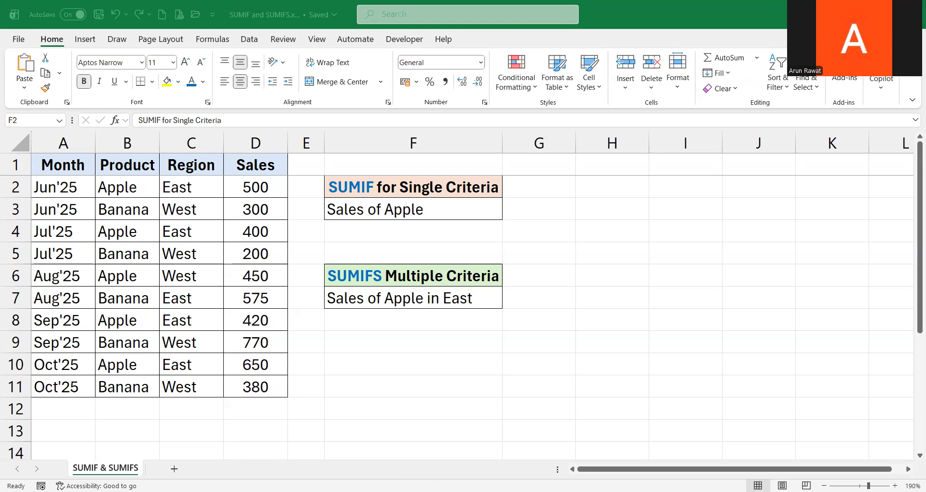
Start a SUMIF formula in G3 beside "Sales of Apple", using the Product cells B2:B11 as the range
{"action": "left_click_drag", "start_coordinate": [53, 144], "coordinate": [256, 143]}
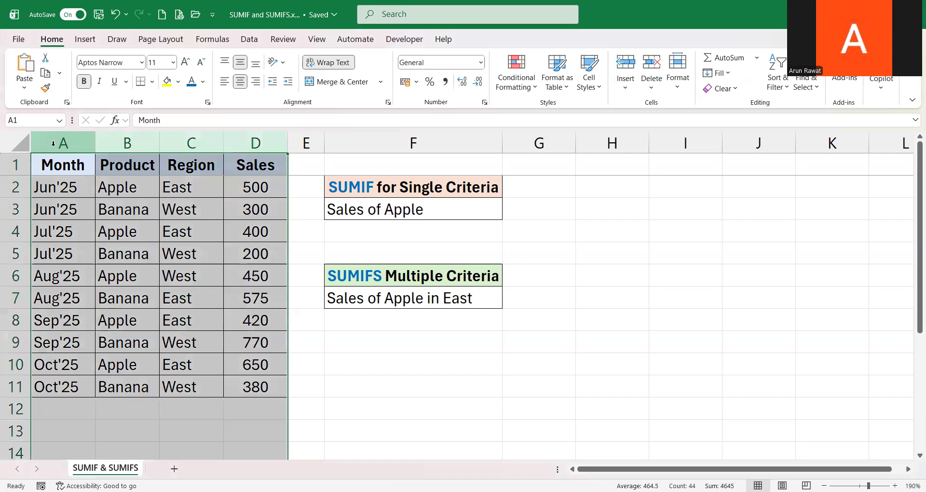
{"action": "key", "text": "Right"}
{"action": "key", "text": "Right"}
{"action": "key", "text": "Right"}
{"action": "key", "text": "Right"}
{"action": "key", "text": "Right"}
{"action": "key", "text": "Down"}
{"action": "key", "text": "Down"}
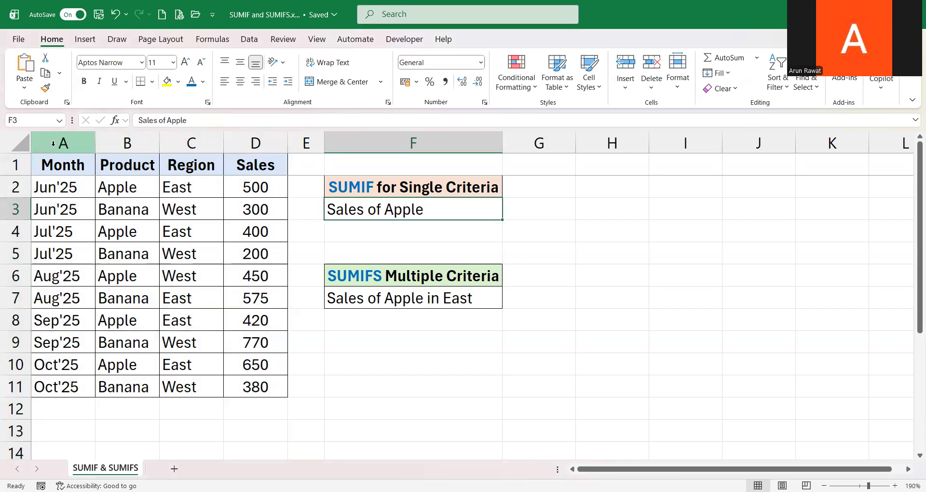
{"action": "key", "text": "Right"}
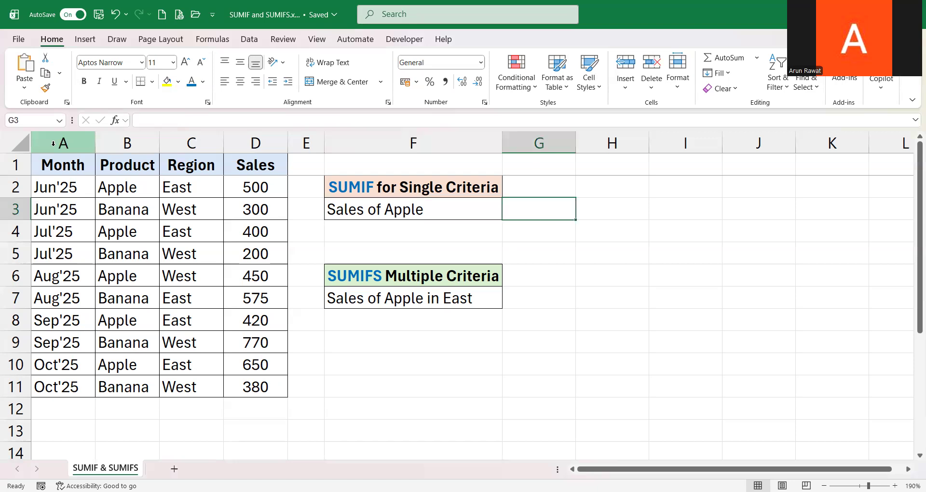
{"action": "type", "text": "=sumi"}
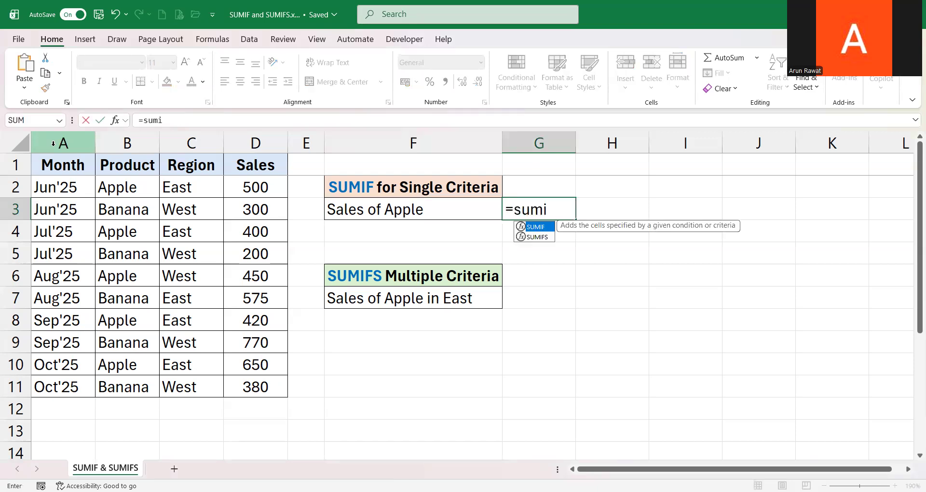
{"action": "key", "text": "Tab"}
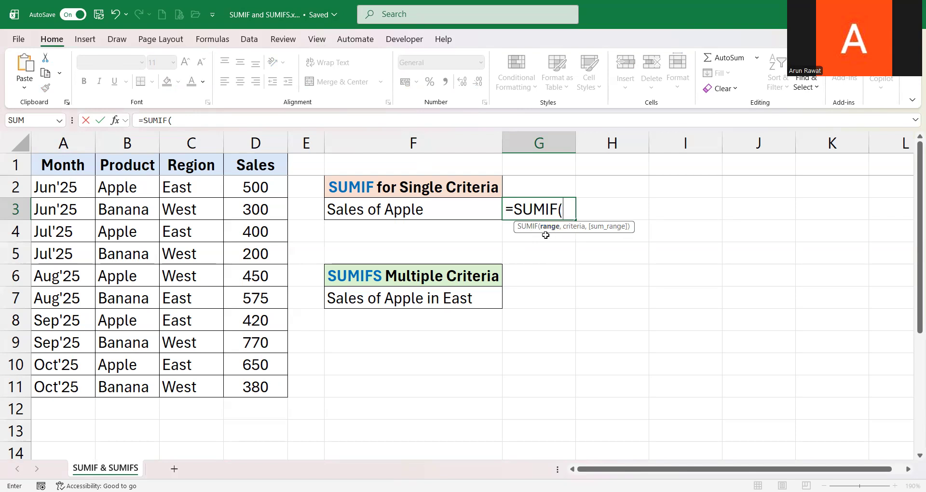
{"action": "left_click", "coordinate": [127, 187]}
{"action": "key", "text": "ctrl+shift+Down"}
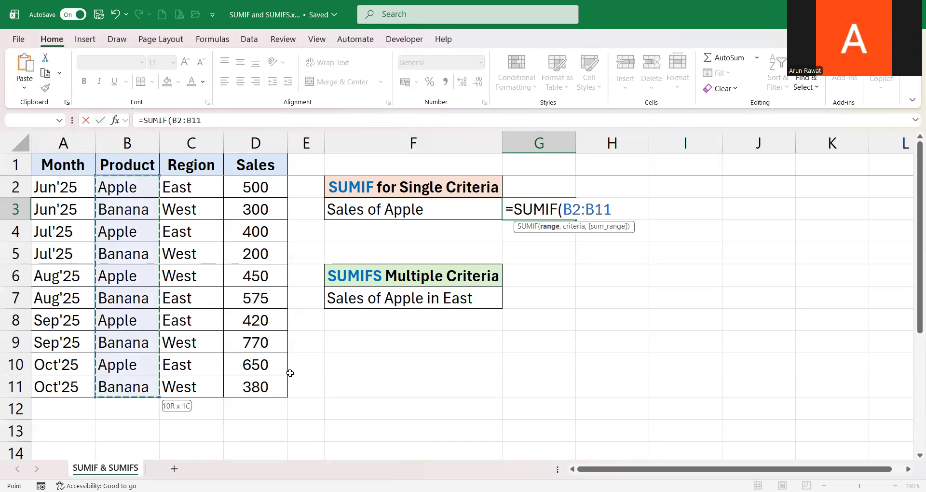
Complete the SUMIF formula in G3 with the criterion "Apple" and the sum range D2:D11
{"action": "type", "text": "\""}
{"action": "key", "text": "BackSpace"}
{"action": "type", "text": ",\""}
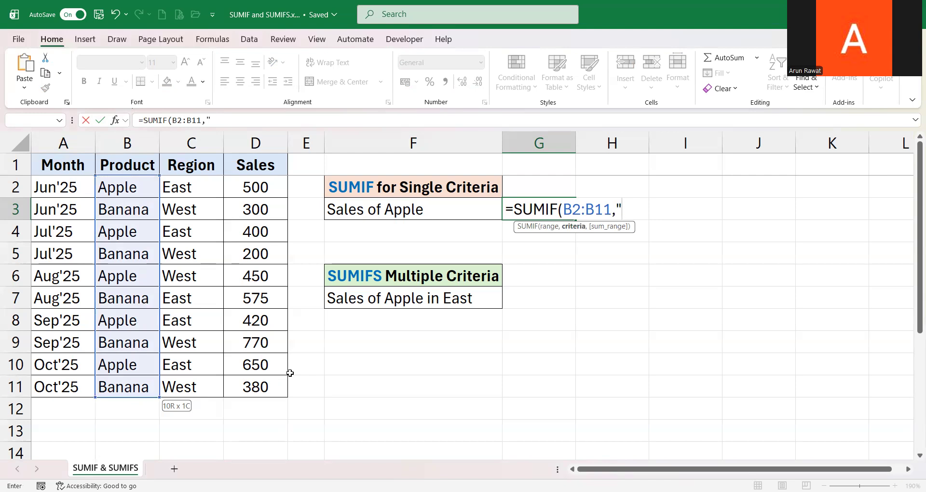
{"action": "type", "text": "Apple\","}
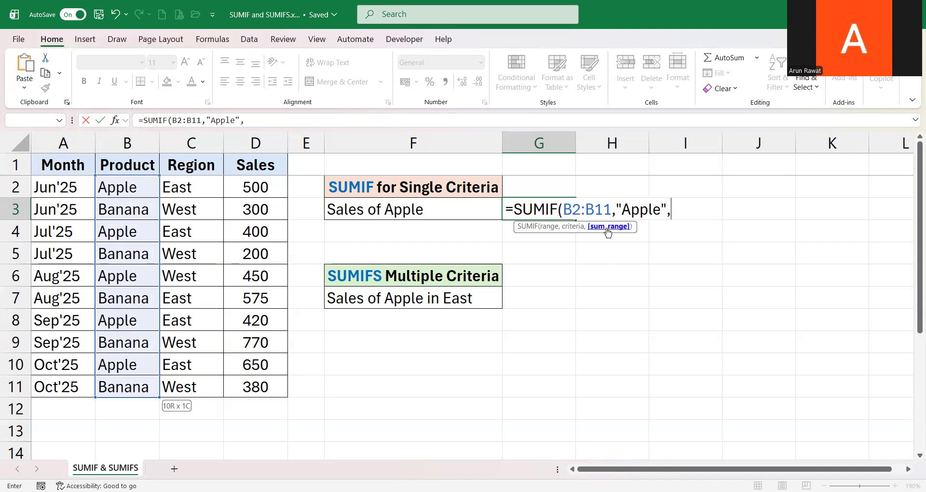
{"action": "left_click", "coordinate": [259, 184]}
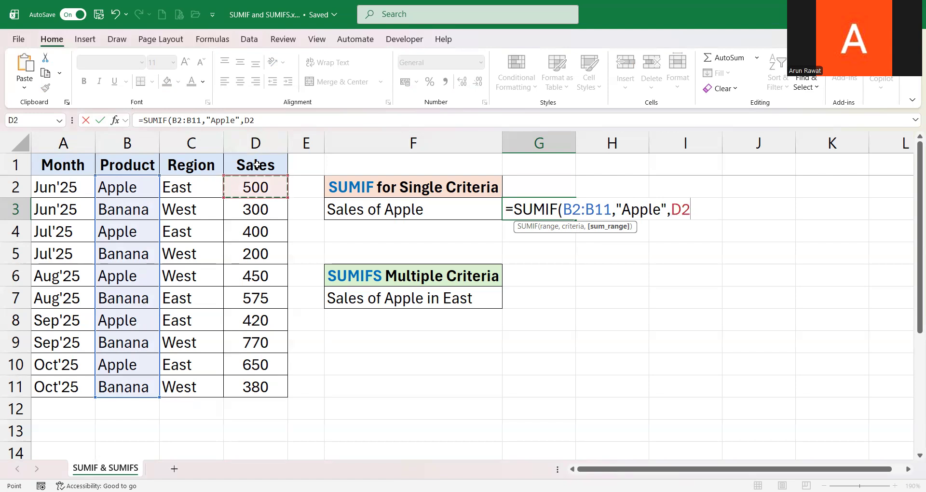
{"action": "key", "text": "ctrl+shift+Down"}
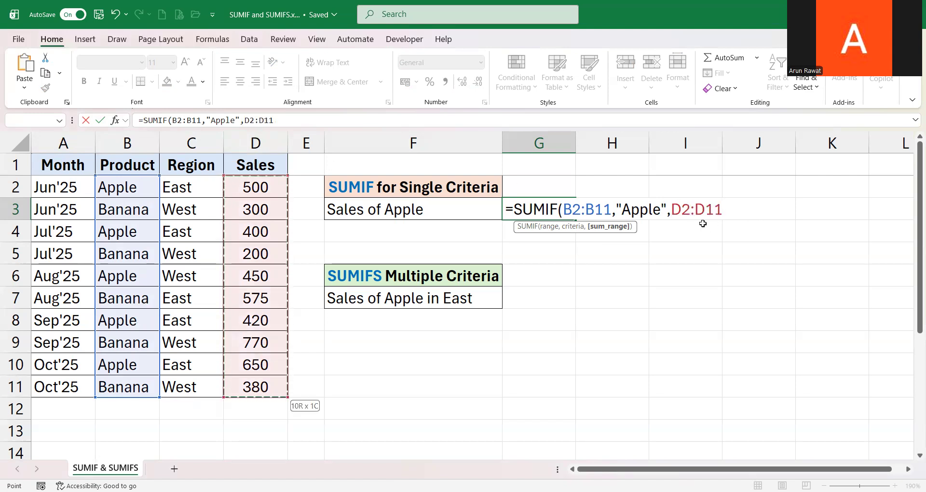
{"action": "type", "text": ")"}
{"action": "key", "text": "Return"}
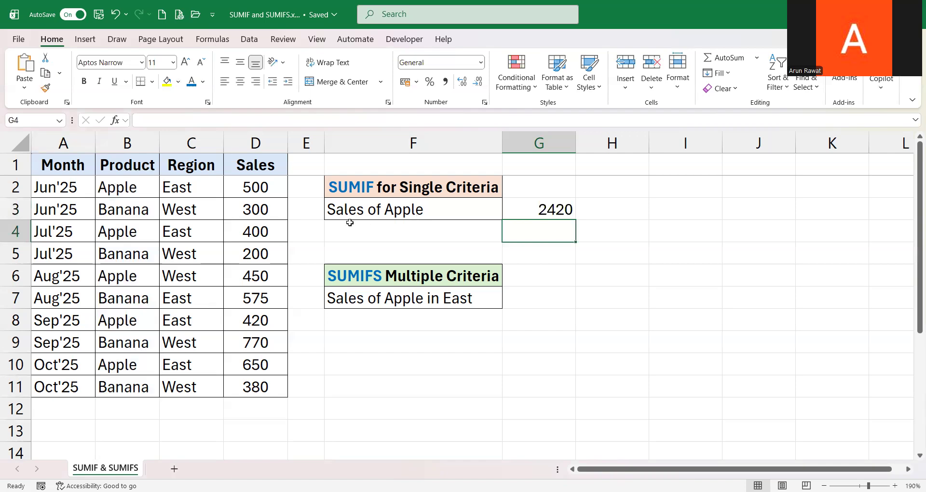
Cross-check the SUMIF result by selecting the Apple sales cells D2, D4, D6, D8 and D10 together to read their sum
{"action": "left_click", "coordinate": [260, 187]}
{"action": "left_click", "coordinate": [250, 231], "text": "ctrl"}
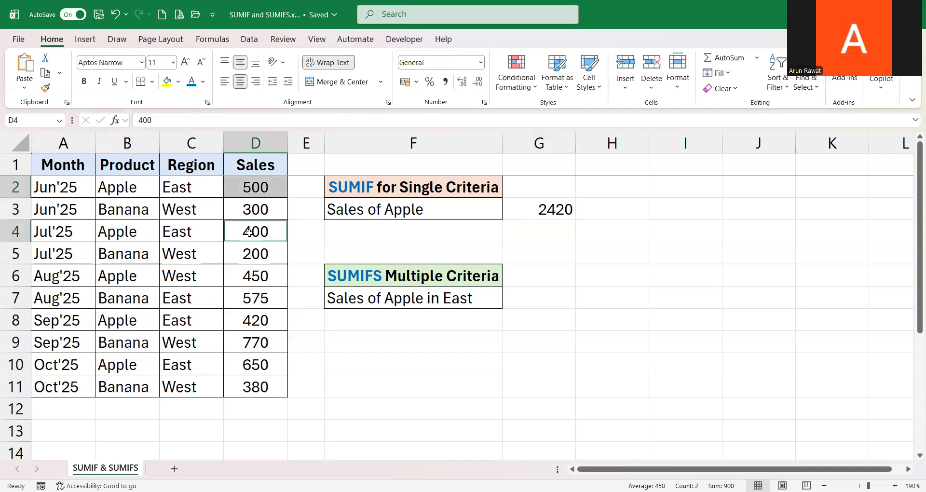
{"action": "left_click", "coordinate": [253, 274], "text": "ctrl"}
{"action": "left_click", "coordinate": [254, 322], "text": "ctrl"}
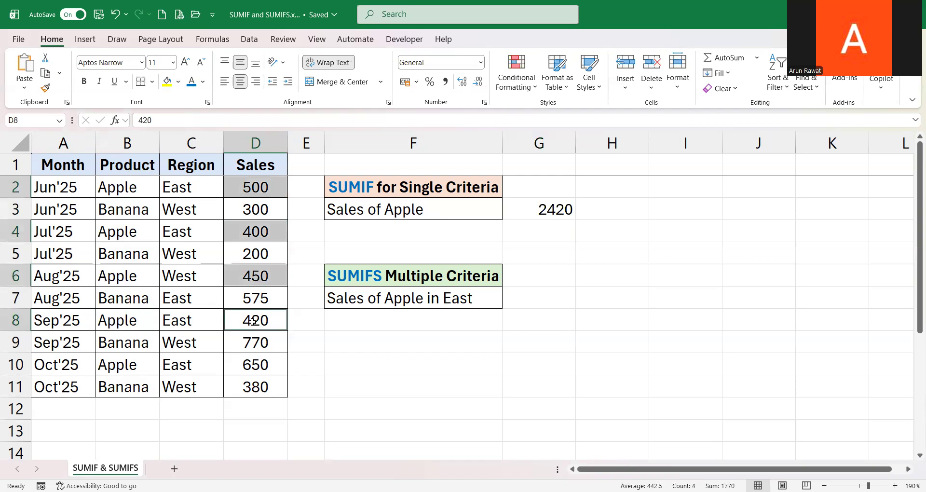
{"action": "left_click", "coordinate": [253, 365], "text": "ctrl"}
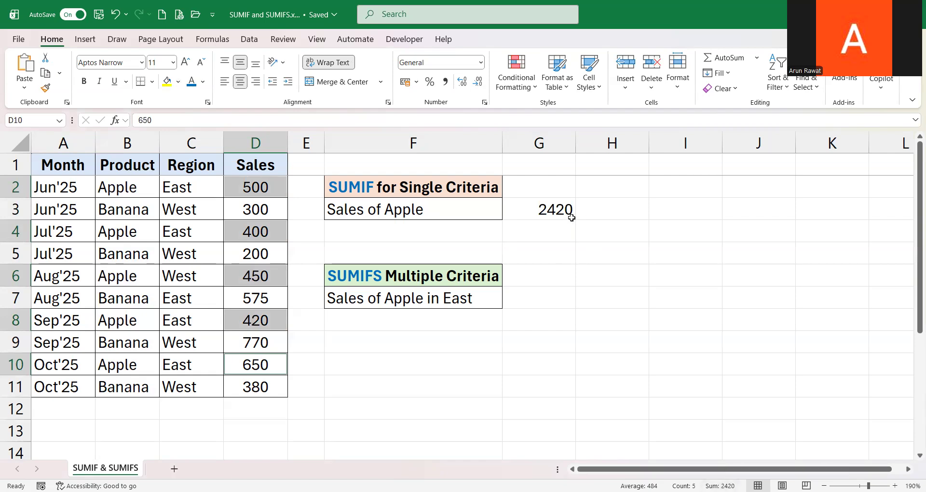
{"action": "left_click", "coordinate": [433, 211]}
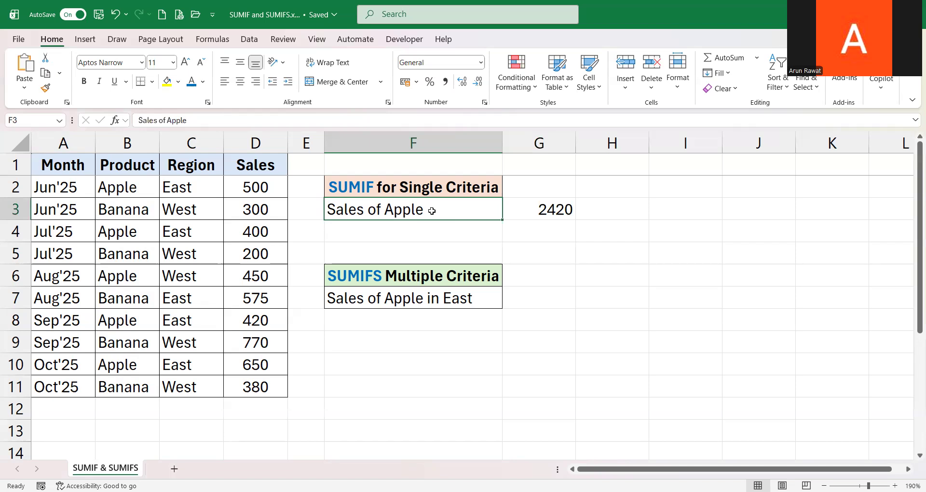
{"action": "left_click", "coordinate": [518, 300]}
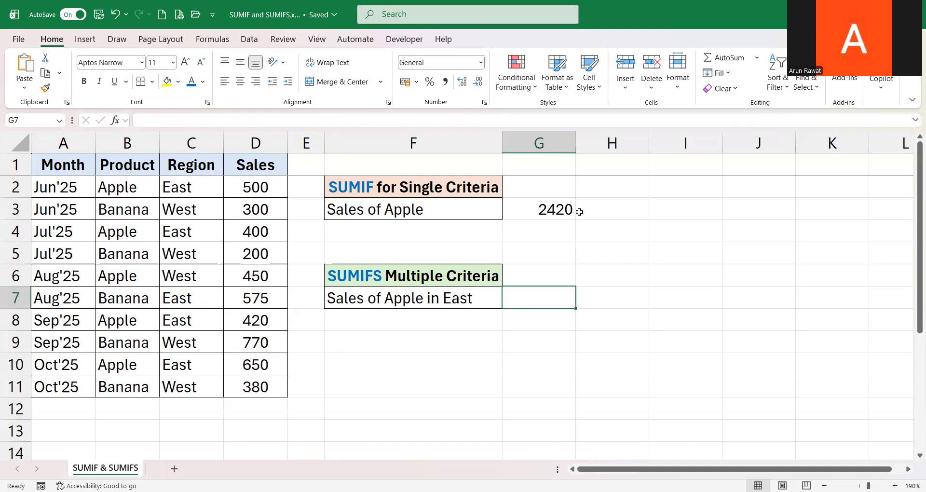
{"action": "type", "text": "=s"}
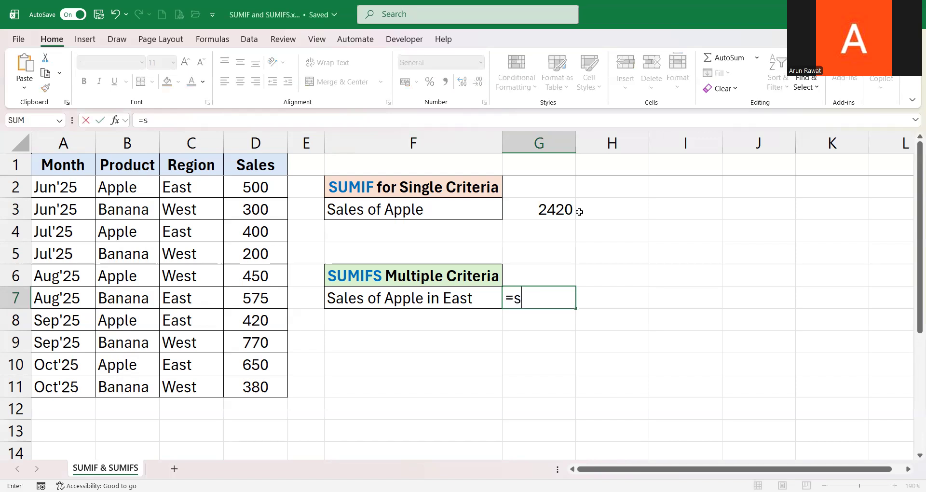
{"action": "type", "text": "umifs"}
{"action": "key", "text": "Tab"}
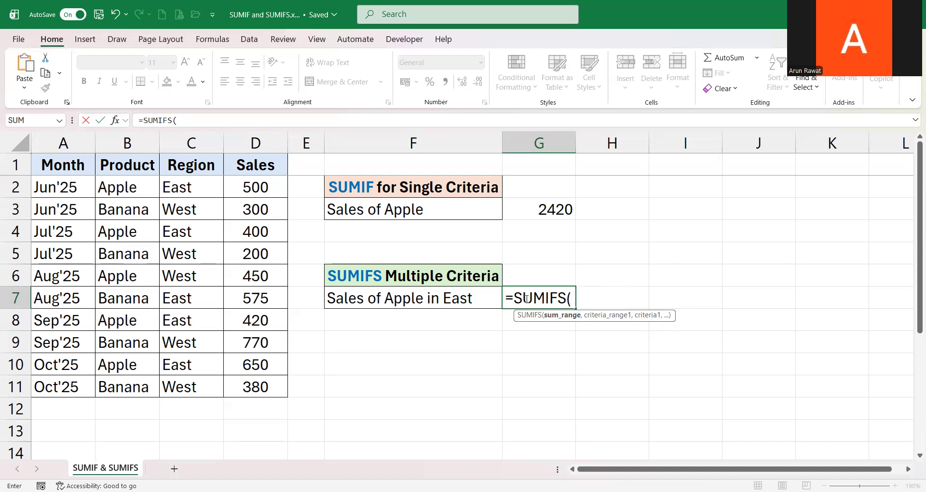
{"action": "key", "text": "Escape"}
Review the order of arguments in G3's SUMIF formula, especially the position of the sum range
{"action": "left_click", "coordinate": [545, 209]}
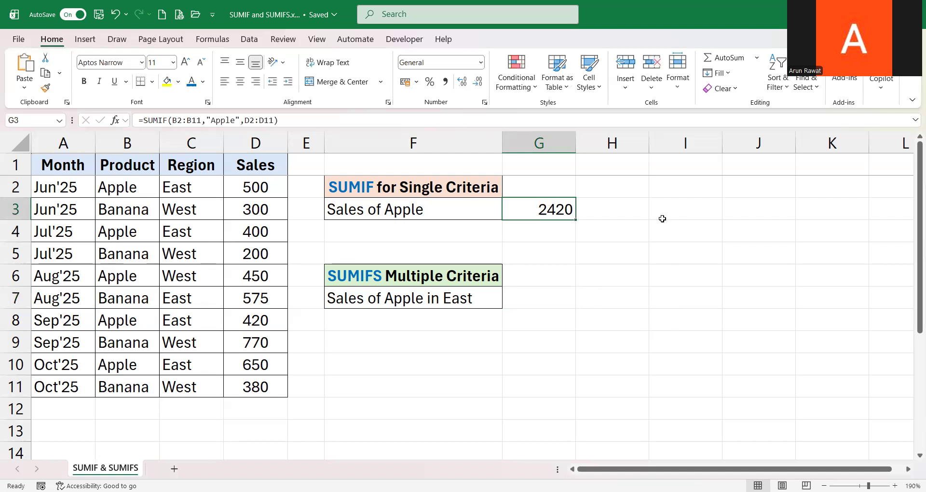
{"action": "key", "text": "F2"}
{"action": "key", "text": "Escape"}
{"action": "key", "text": "F2"}
{"action": "key", "text": "Left"}
{"action": "key", "text": "Left"}
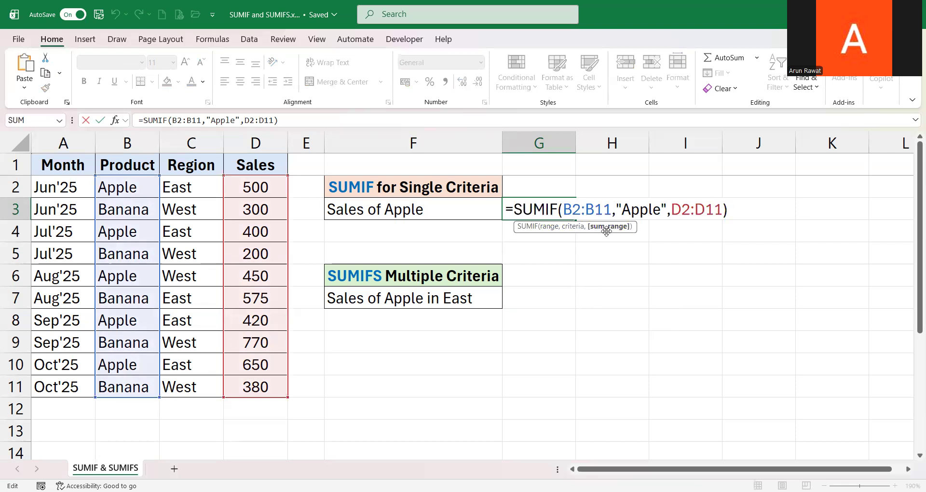
{"action": "key", "text": "Return"}
Start a SUMIFS formula in G7 beside "Sales of Apple in East", with D2:D11 as the sum range
{"action": "key", "text": "Down"}
{"action": "key", "text": "Down"}
{"action": "key", "text": "Down"}
{"action": "type", "text": "=s"}
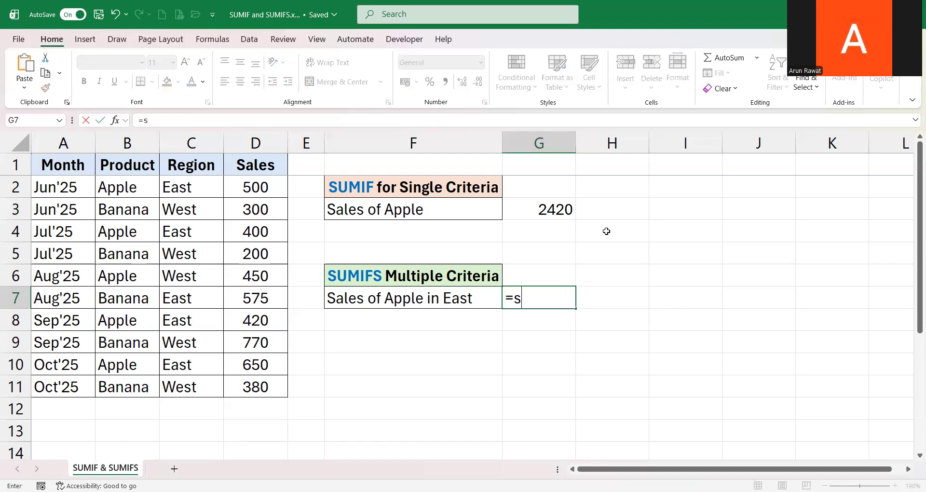
{"action": "type", "text": "umifs"}
{"action": "key", "text": "Tab"}
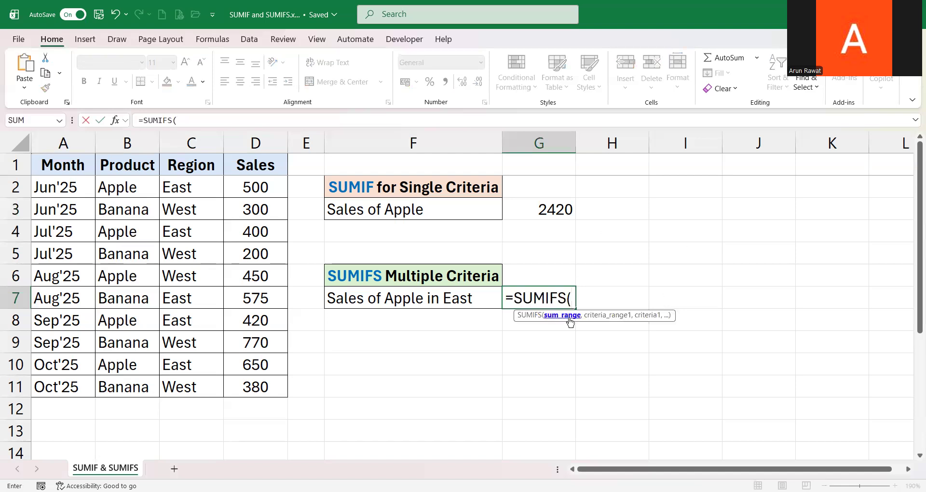
{"action": "left_click", "coordinate": [260, 187]}
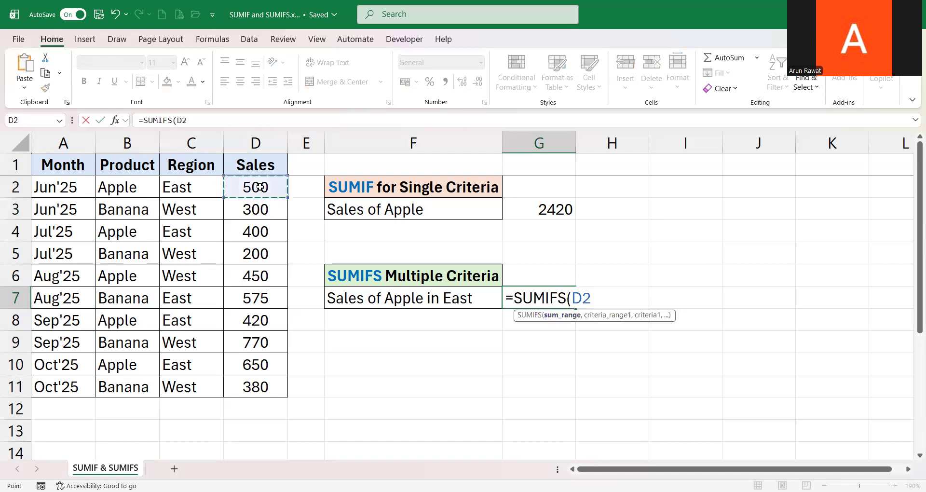
{"action": "key", "text": "ctrl+shift+Down"}
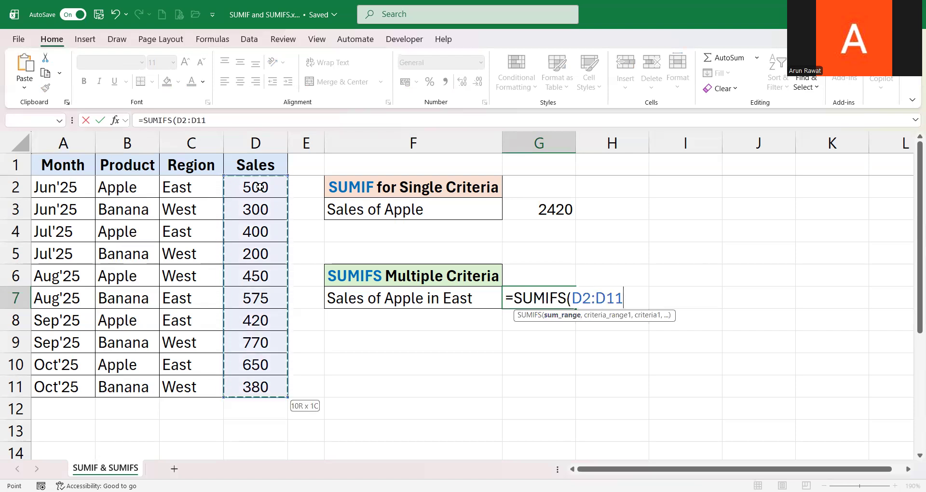
{"action": "type", "text": ","}
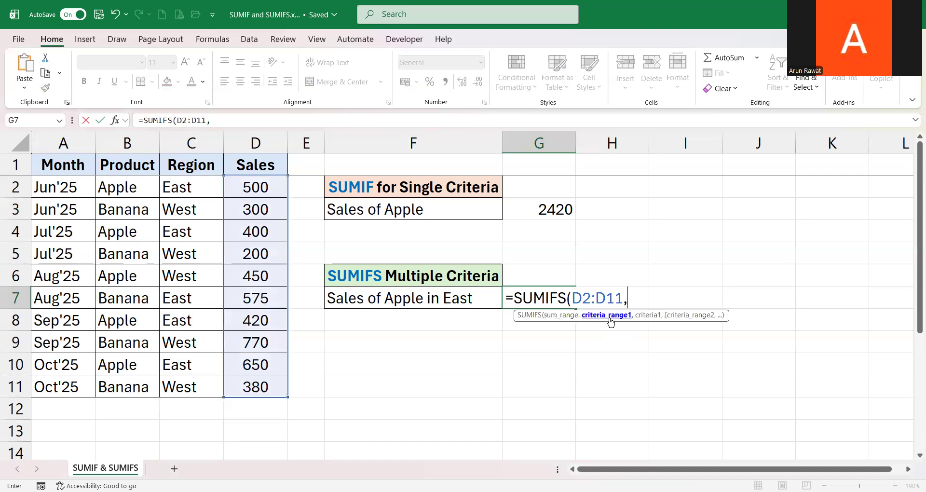
Add the first condition to the SUMIFS formula: criteria range B2:B11 with the criterion "Apple"
{"action": "left_click", "coordinate": [116, 189]}
{"action": "key", "text": "ctrl+shift+Down"}
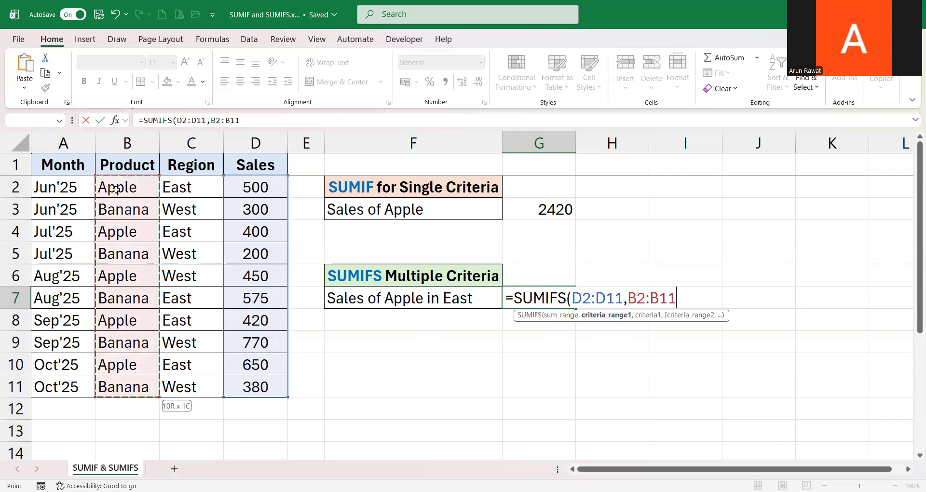
{"action": "type", "text": ",\"A"}
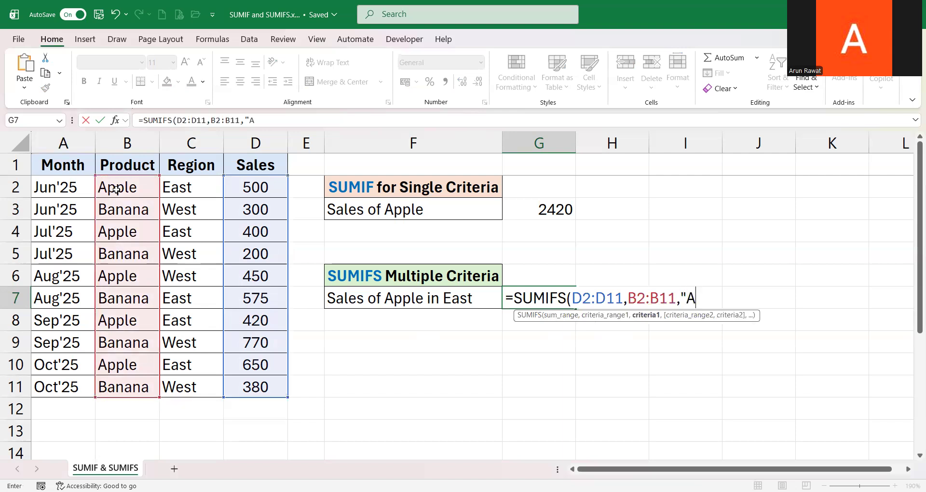
{"action": "type", "text": "pple\","}
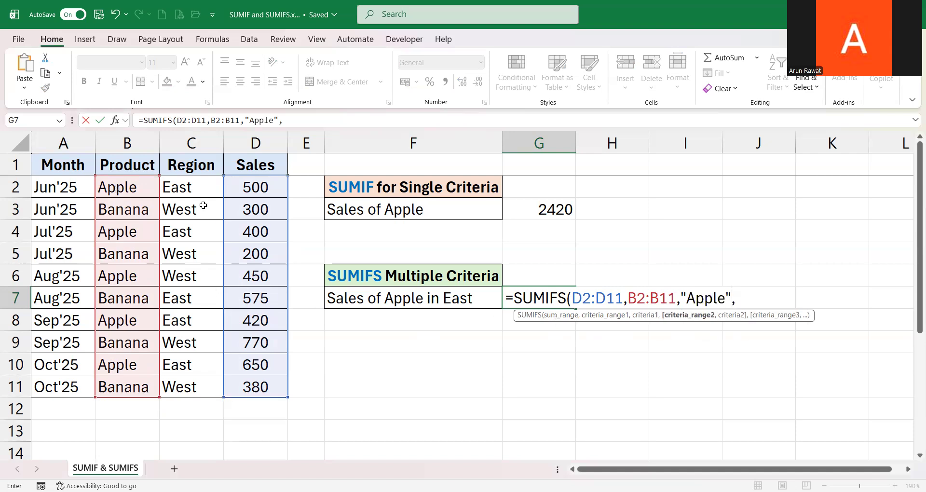
Add the second condition, criteria range C2:C11 with the criterion "East", and complete the SUMIFS formula in G7
{"action": "left_click", "coordinate": [195, 189]}
{"action": "key", "text": "ctrl+shift+Down"}
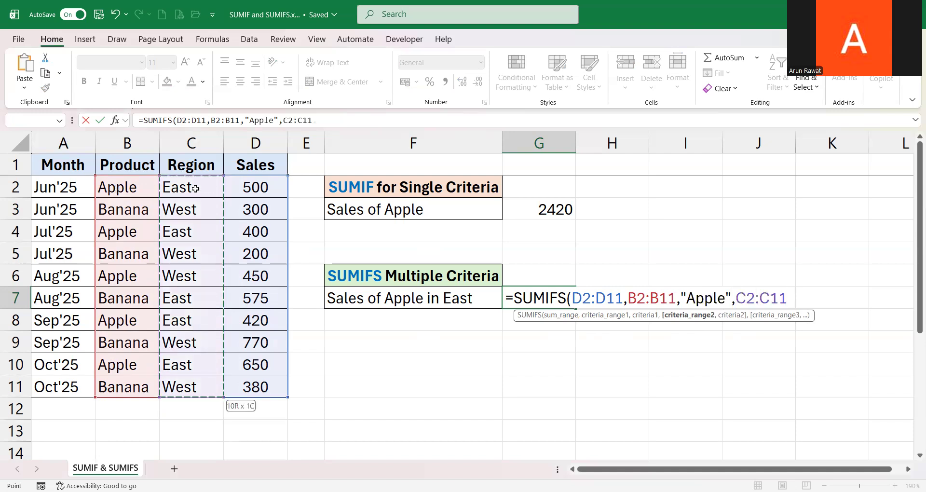
{"action": "type", "text": ",\""}
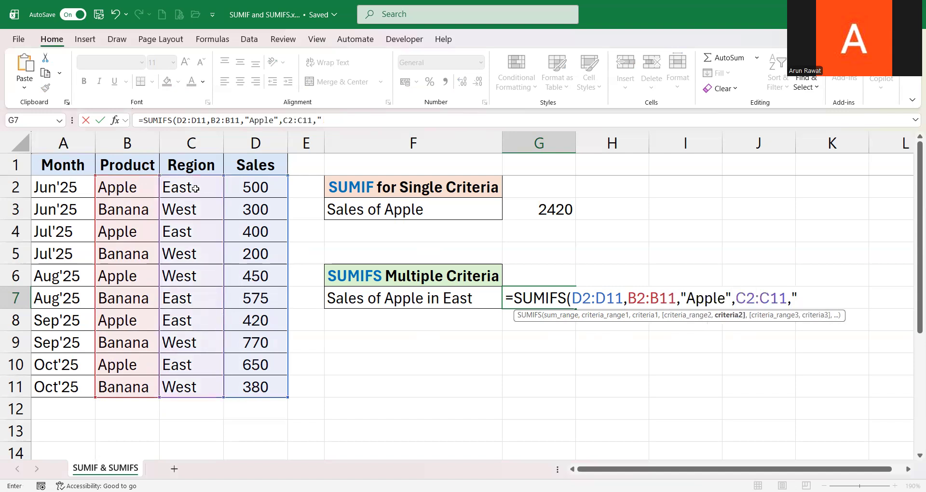
{"action": "type", "text": "East\")"}
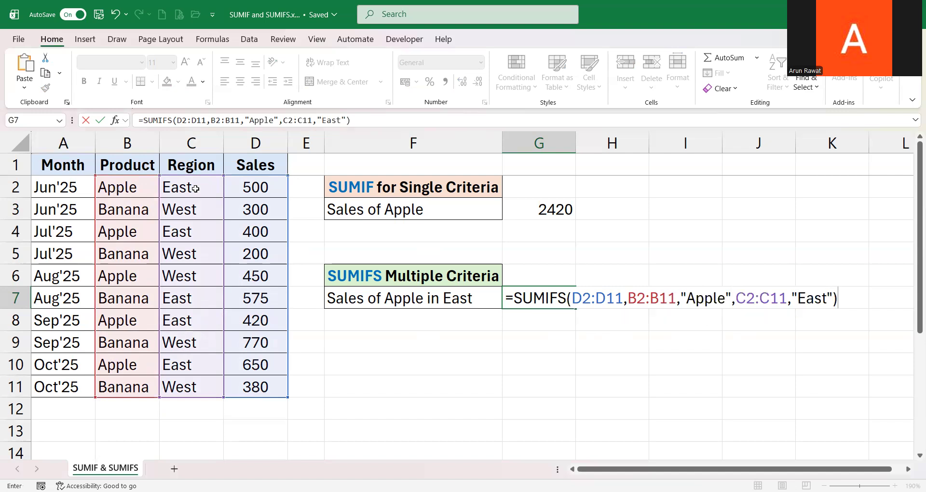
{"action": "key", "text": "Return"}
{"action": "key", "text": "Up"}
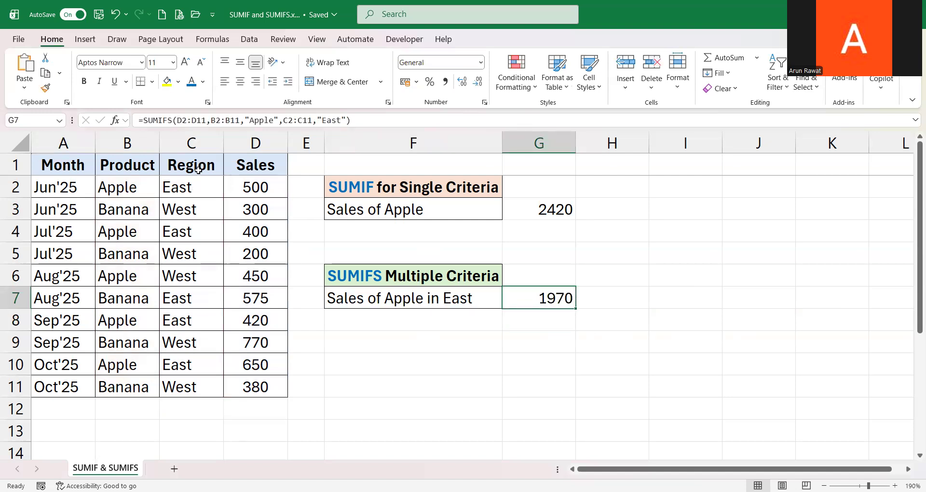
Compare the SUMIF formula in G3 with the SUMIFS formula in G7, examining where each places its sum range
{"action": "left_click", "coordinate": [552, 211]}
{"action": "key", "text": "Down"}
{"action": "key", "text": "Down"}
{"action": "key", "text": "Down"}
{"action": "key", "text": "Down"}
{"action": "left_click", "coordinate": [545, 217]}
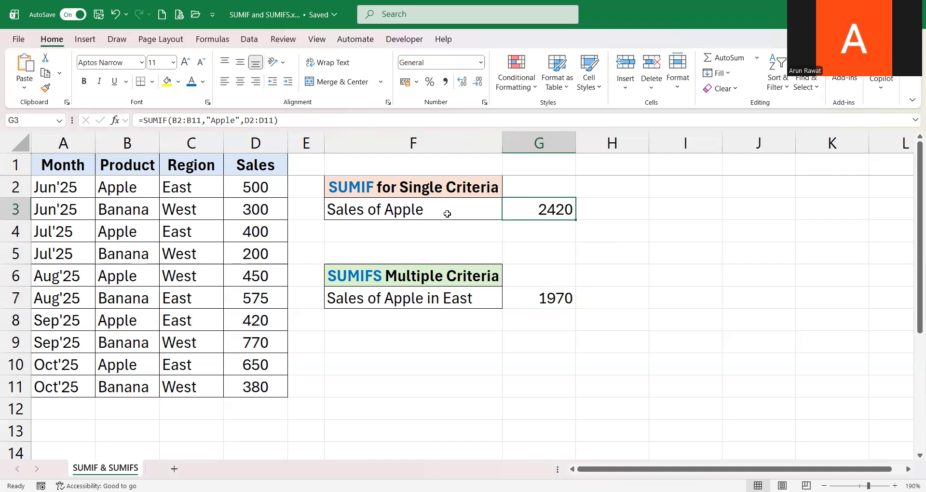
{"action": "left_click_drag", "start_coordinate": [246, 120], "coordinate": [274, 122]}
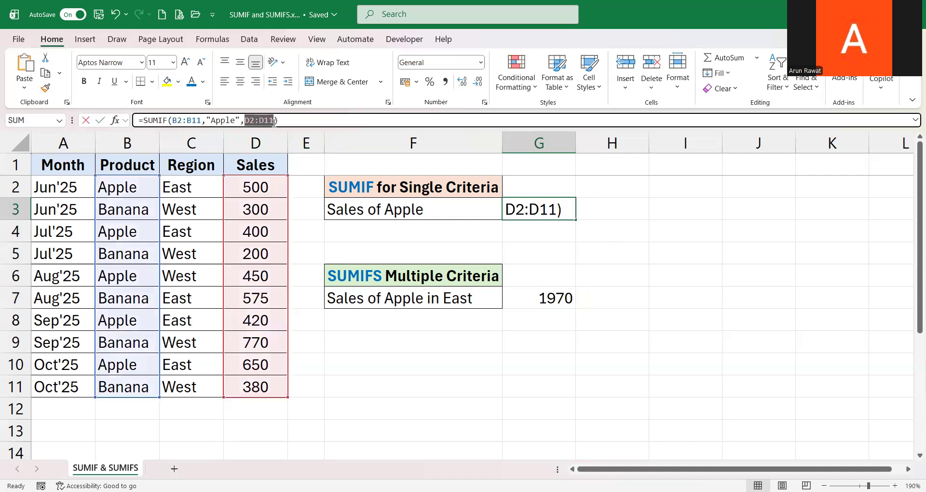
{"action": "key", "text": "Escape"}
{"action": "left_click", "coordinate": [541, 299]}
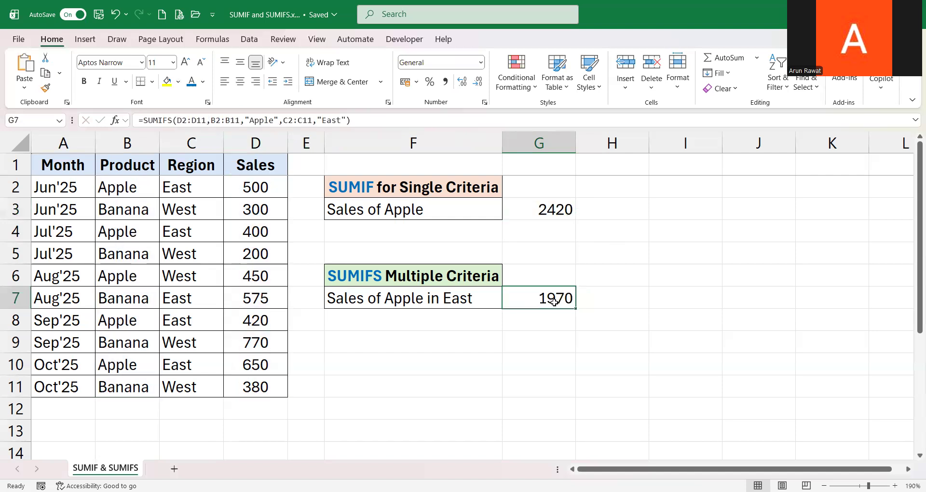
Examine the SUMIFS formula in G7, checking its sum range D2:D11 and its hard-coded Apple and East criteria
{"action": "key", "text": "F2"}
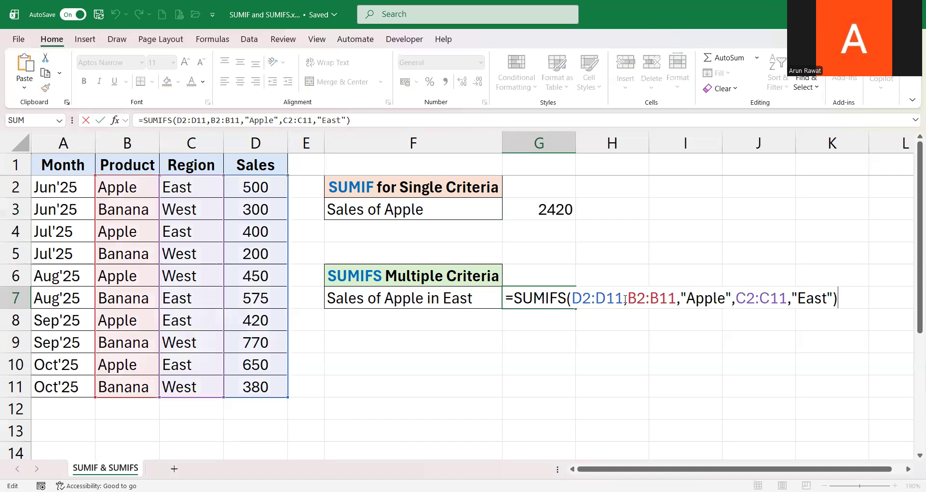
{"action": "left_click_drag", "start_coordinate": [625, 299], "coordinate": [574, 299]}
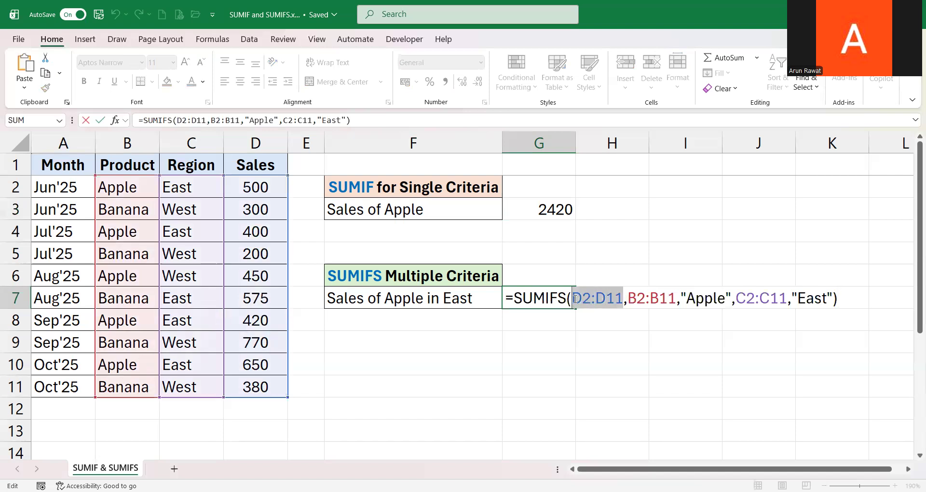
{"action": "key", "text": "Escape"}
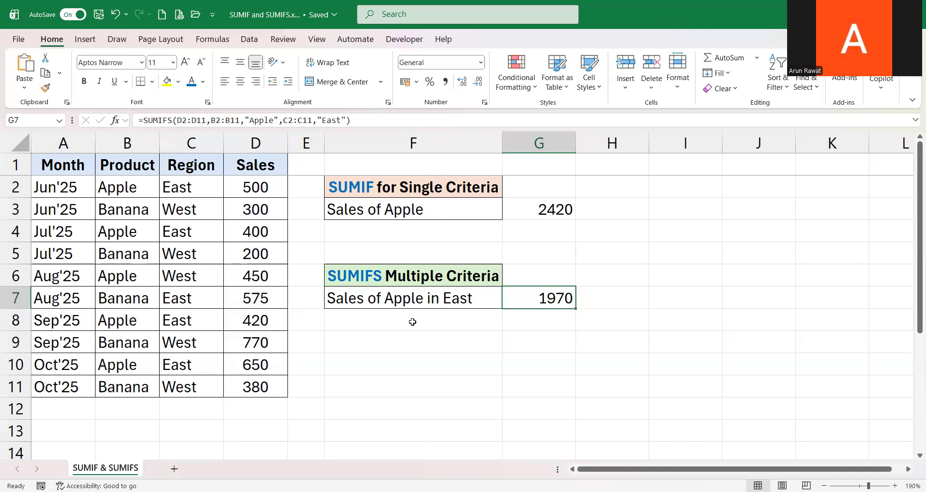
{"action": "key", "text": "Right"}
{"action": "key", "text": "Left"}
{"action": "key", "text": "F2"}
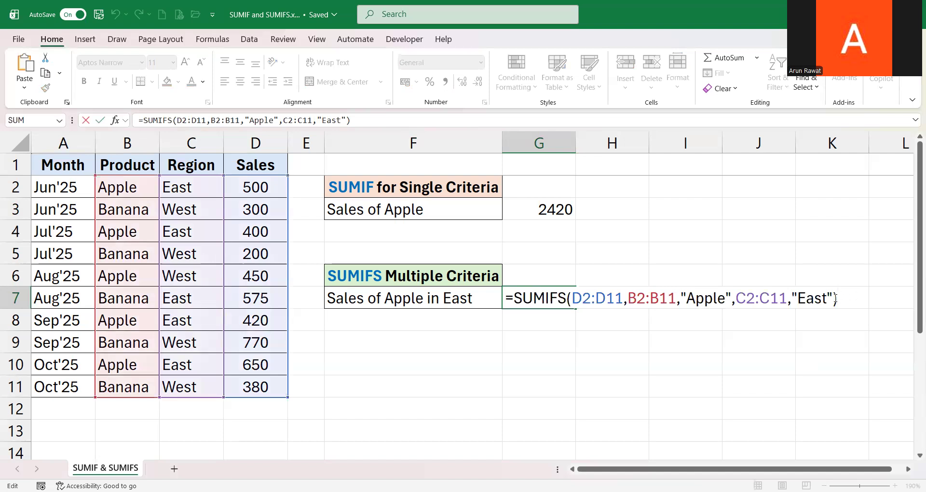
{"action": "key", "text": "Escape"}
Enter the criteria values Apple in F9 and East in F10
{"action": "key", "text": "Left"}
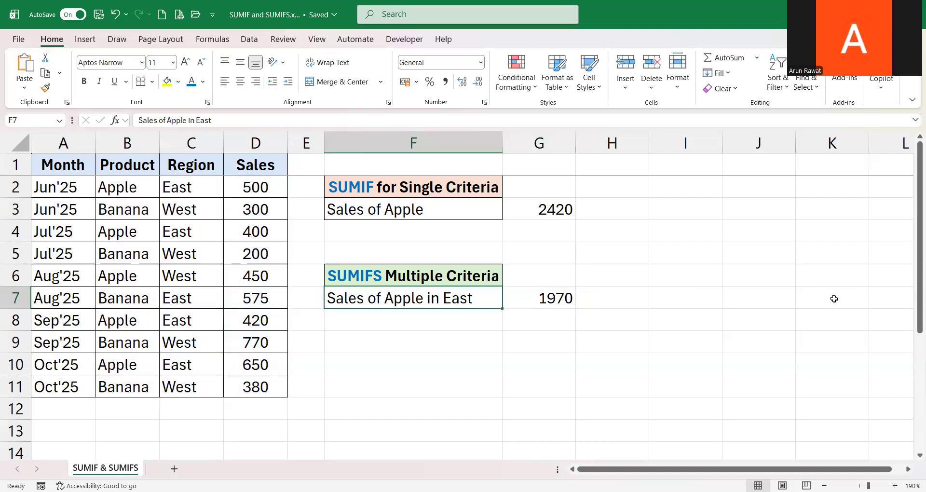
{"action": "key", "text": "Down"}
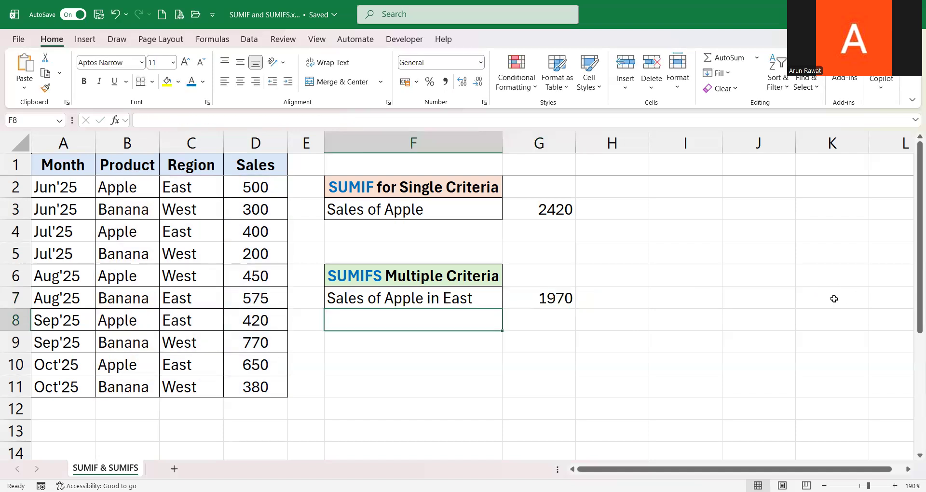
{"action": "key", "text": "Down"}
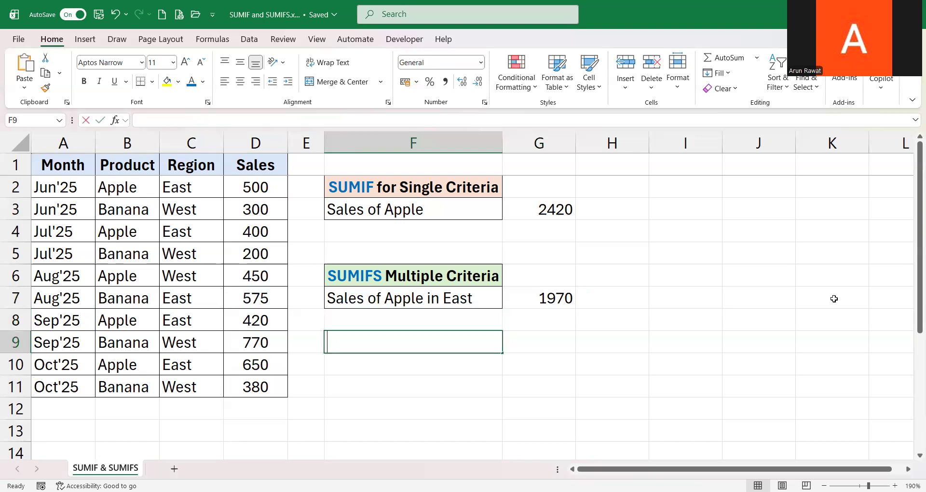
{"action": "type", "text": "Apple"}
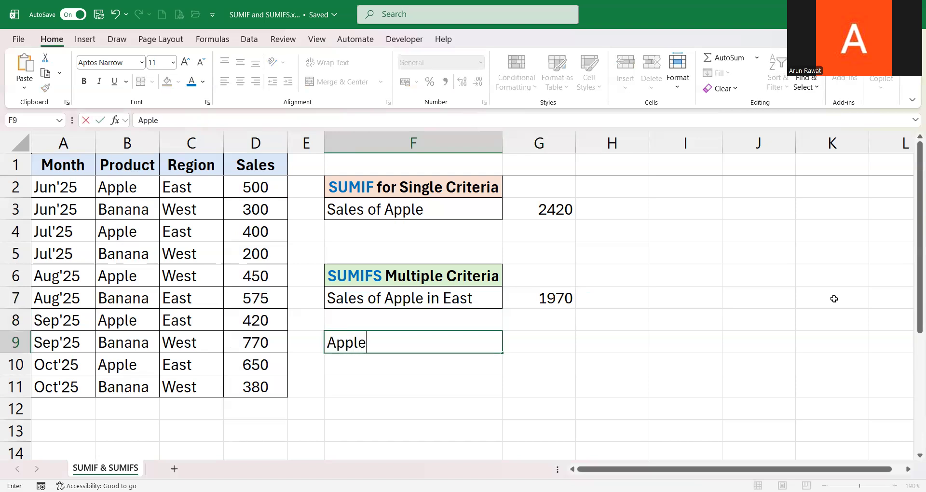
{"action": "key", "text": "Return"}
{"action": "type", "text": "Es"}
{"action": "key", "text": "BackSpace"}
{"action": "type", "text": "ast"}
{"action": "key", "text": "Return"}
Replace the hard-coded "Apple" criterion in the G7 SUMIFS formula with a reference to cell F9
{"action": "key", "text": "Up"}
{"action": "key", "text": "Up"}
{"action": "key", "text": "Up"}
{"action": "key", "text": "Up"}
{"action": "key", "text": "Right"}
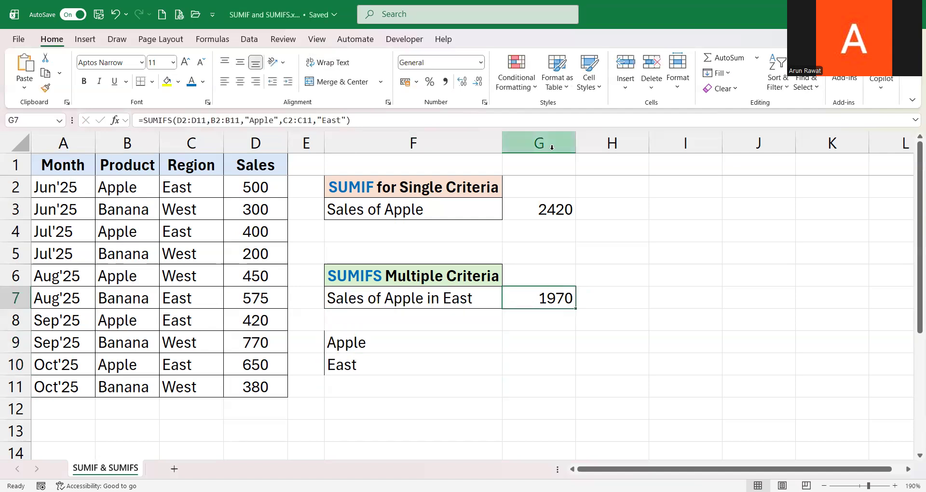
{"action": "key", "text": "F2"}
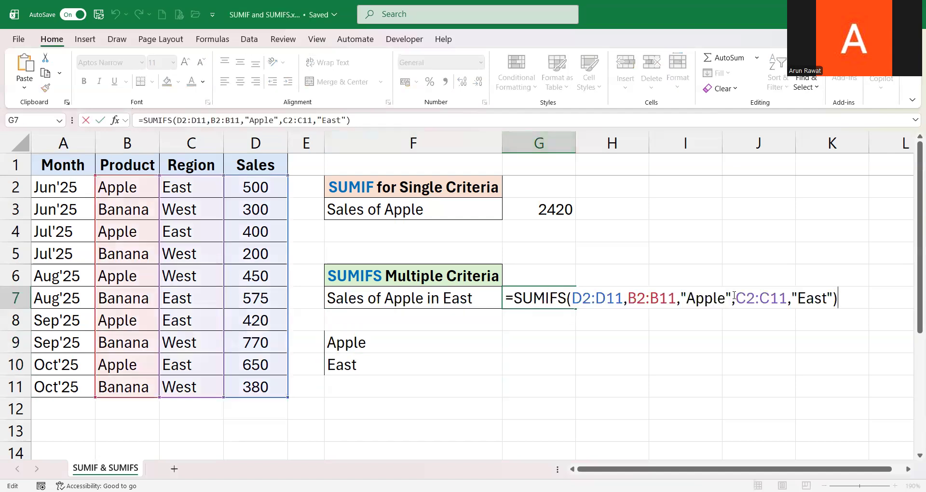
{"action": "double_click", "coordinate": [734, 295]}
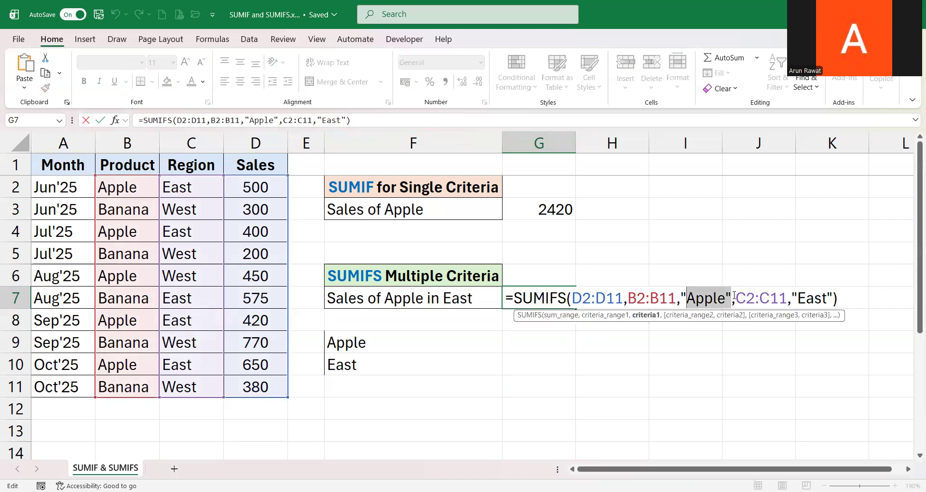
{"action": "key", "text": "shift+Left"}
{"action": "key", "text": "BackSpace"}
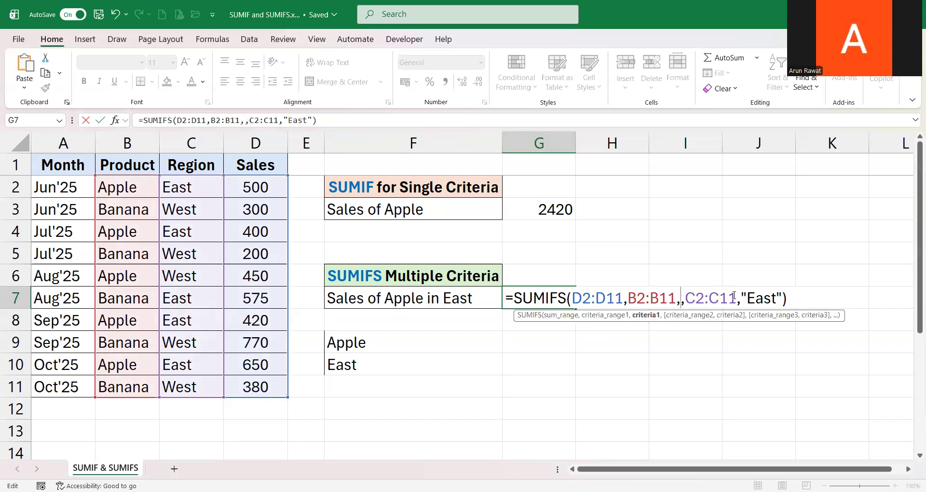
{"action": "left_click", "coordinate": [358, 344]}
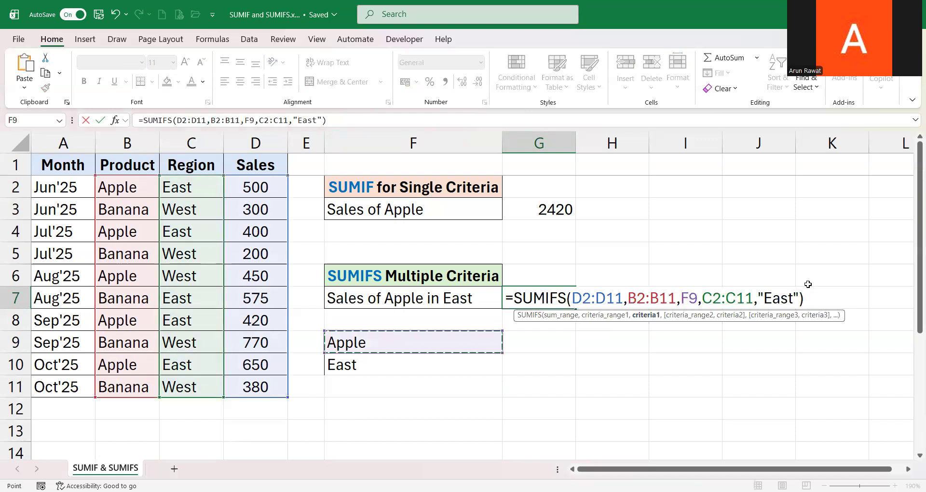
Replace the hard-coded "East" criterion in the G7 SUMIFS formula with a reference to F10 and commit the formula
{"action": "left_click", "coordinate": [799, 296]}
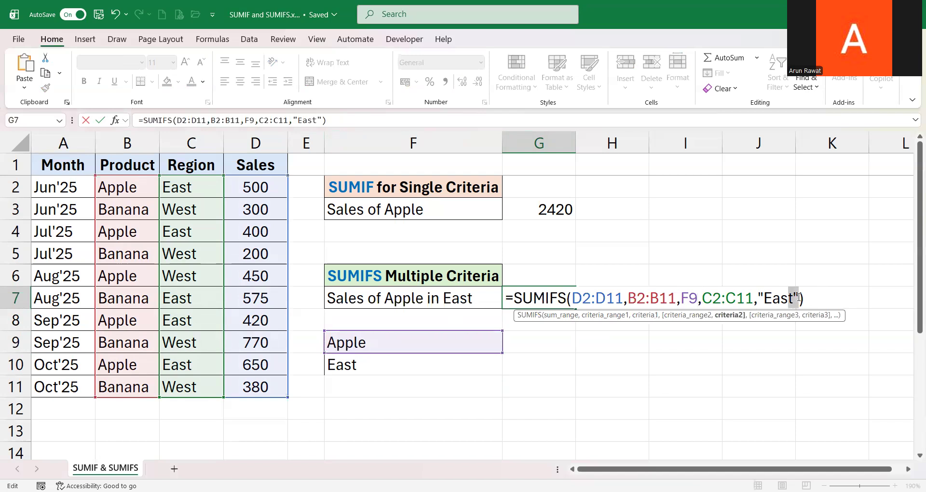
{"action": "key", "text": "shift+Left"}
{"action": "key", "text": "shift+Left"}
{"action": "key", "text": "shift+Left"}
{"action": "key", "text": "shift+Left"}
{"action": "key", "text": "shift+Left"}
{"action": "key", "text": "shift+Left"}
{"action": "key", "text": "BackSpace"}
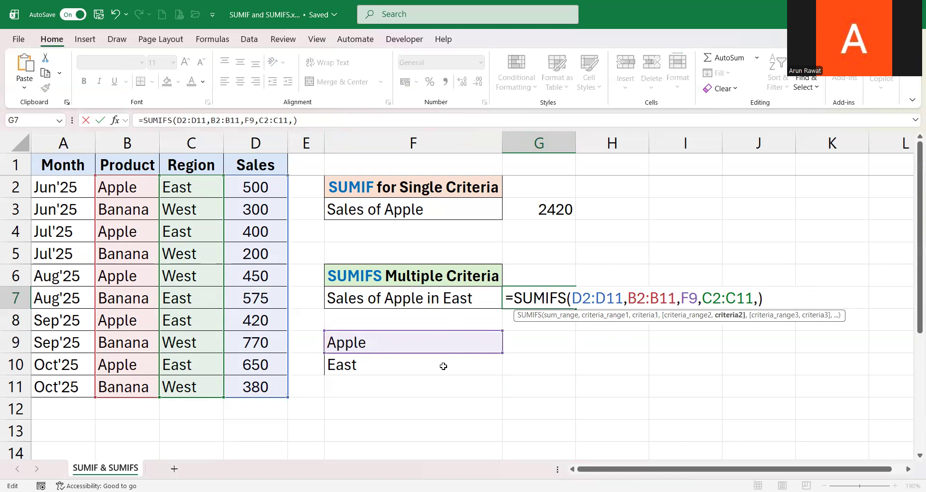
{"action": "left_click", "coordinate": [363, 364]}
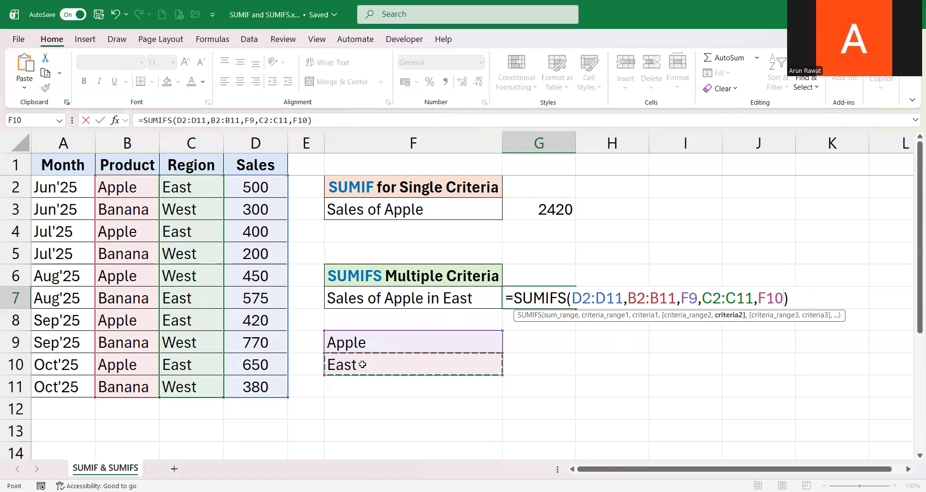
{"action": "key", "text": "ctrl+Return"}
Change the region criterion in F10 to West and check the SUMIFS result in G7
{"action": "key", "text": "Left"}
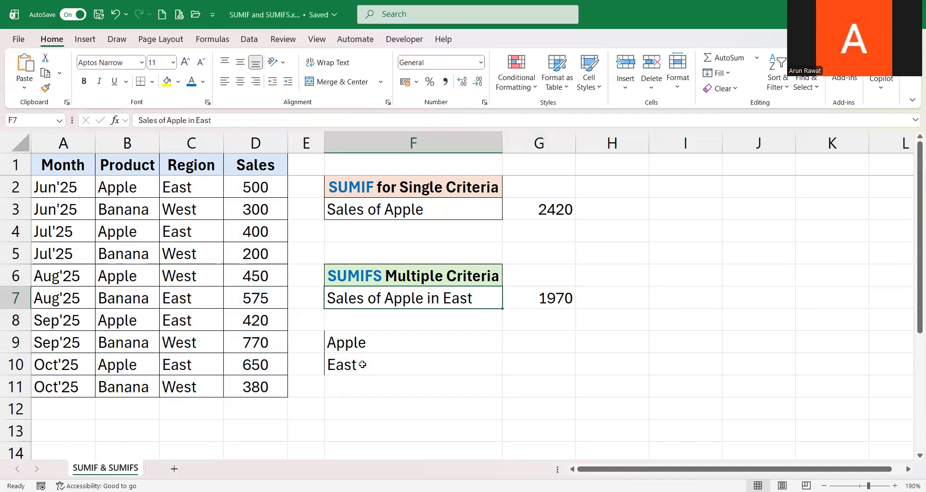
{"action": "key", "text": "Down"}
{"action": "key", "text": "Down"}
{"action": "key", "text": "Down"}
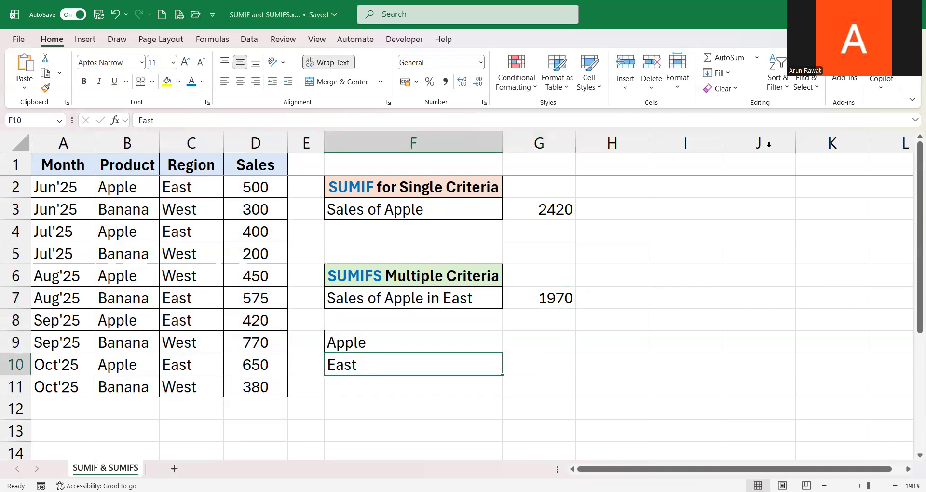
{"action": "type", "text": "West"}
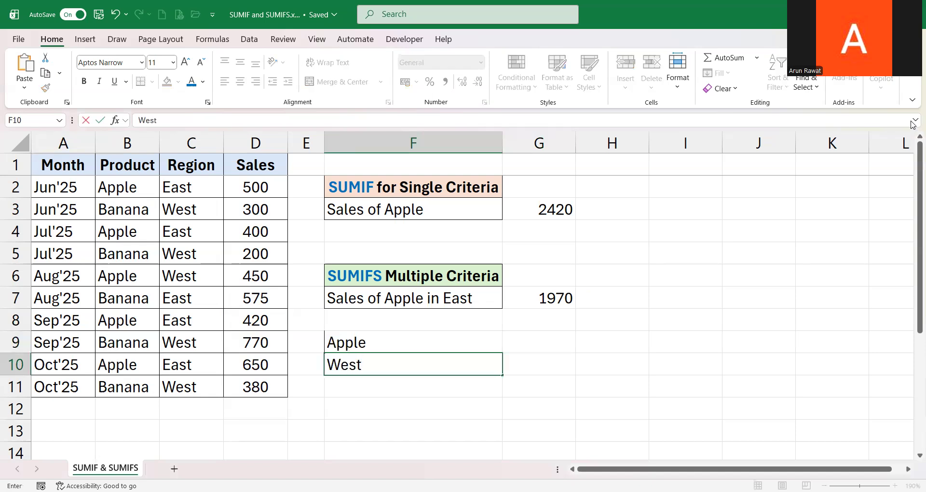
{"action": "key", "text": "Return"}
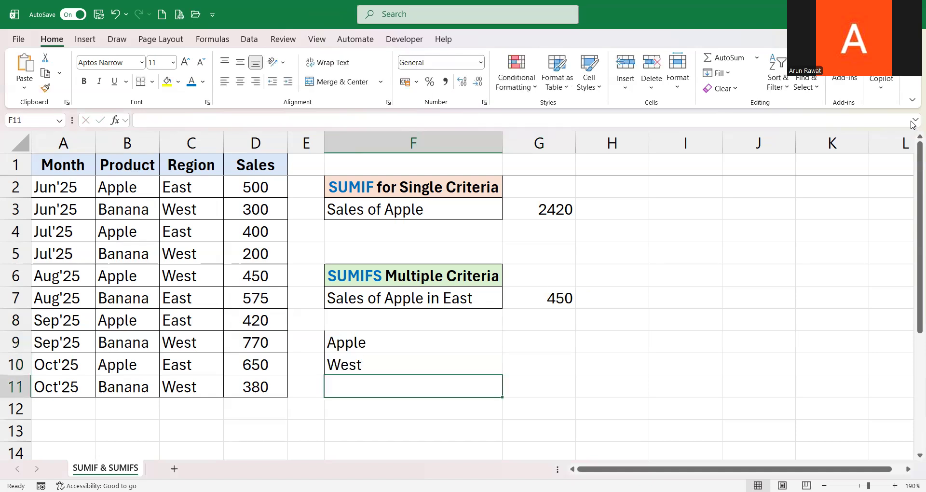
{"action": "left_click", "coordinate": [546, 298]}
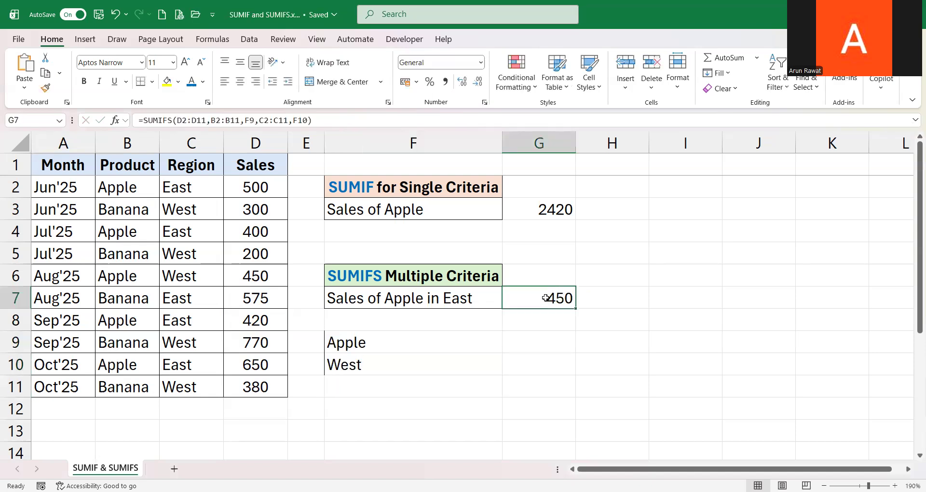
Change the product criterion in F9 to Banana and the region criterion in F10 to East
{"action": "left_click", "coordinate": [356, 348]}
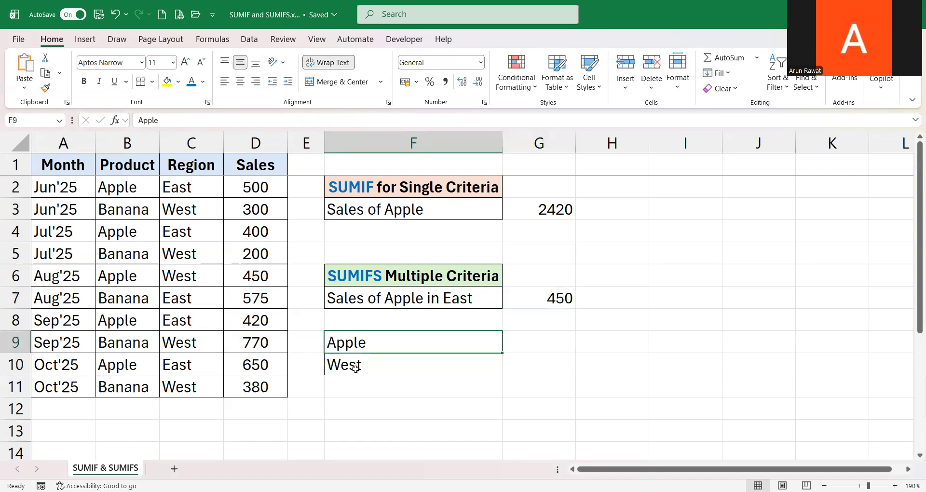
{"action": "left_click", "coordinate": [356, 368]}
{"action": "key", "text": "Up"}
{"action": "type", "text": "Banana"}
{"action": "key", "text": "Return"}
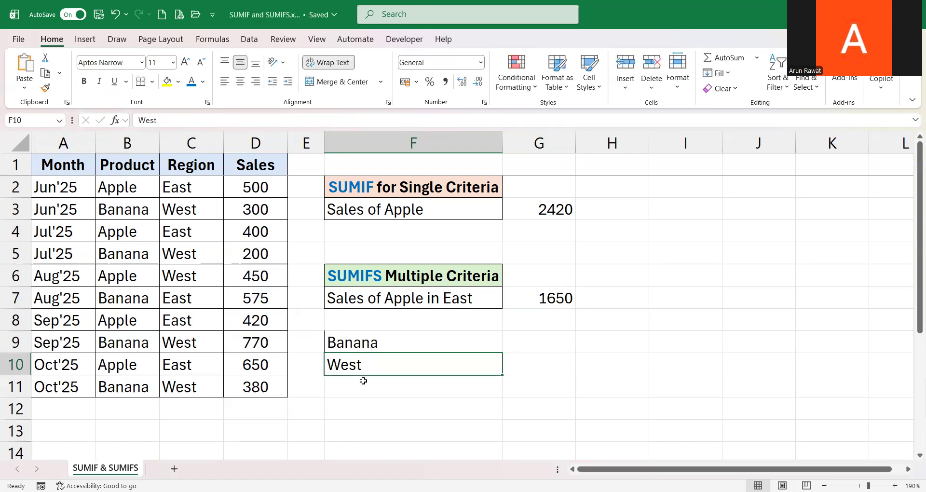
{"action": "type", "text": "East"}
{"action": "key", "text": "Return"}
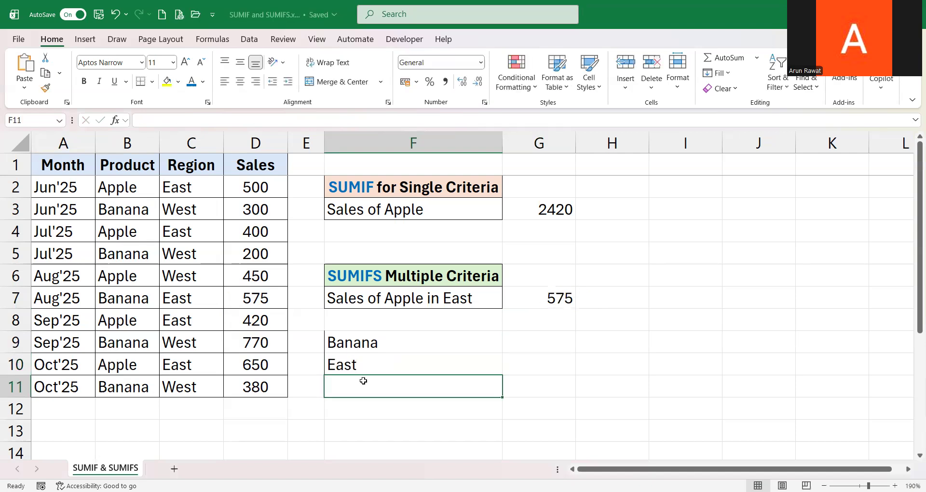
{"action": "key", "text": "Up"}
{"action": "key", "text": "Up"}
{"action": "key", "text": "Up"}
{"action": "key", "text": "Up"}
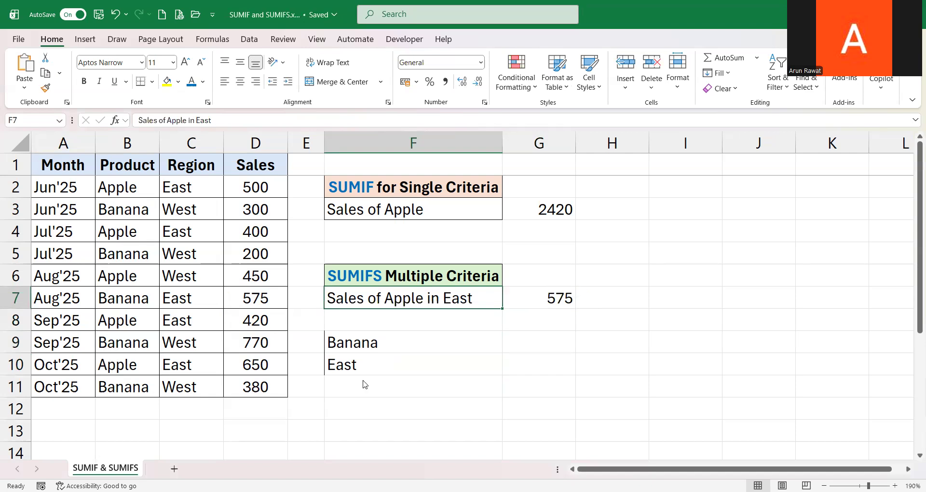
{"action": "left_click", "coordinate": [365, 385]}
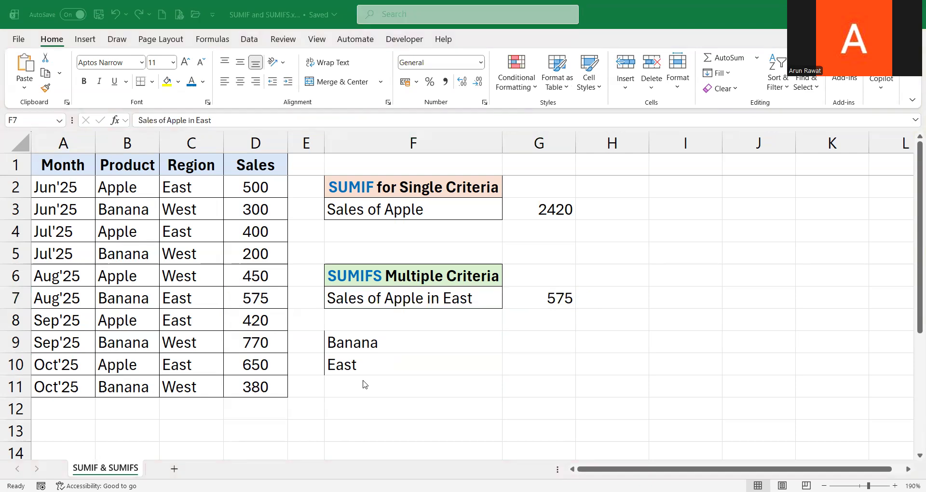
Remove the quotation marks around Apple in the SUMIF formula in G3, commit it and check its result
{"action": "left_click", "coordinate": [533, 309]}
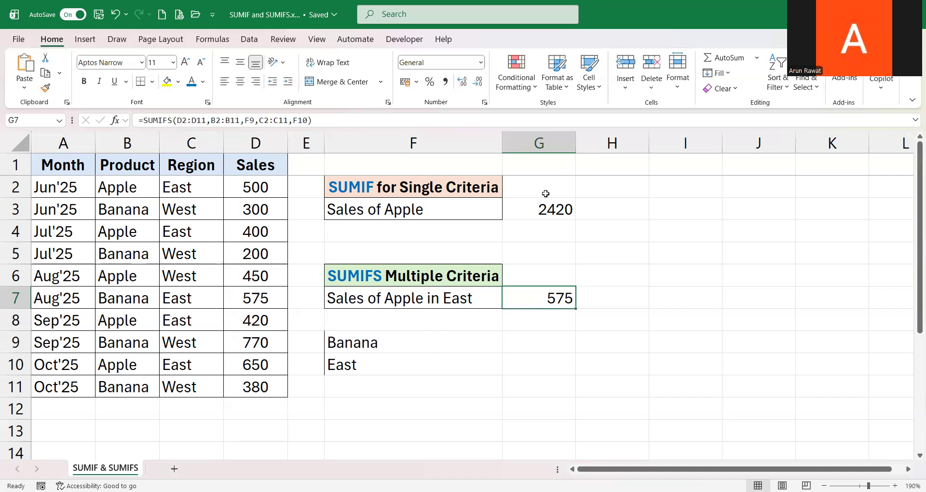
{"action": "left_click", "coordinate": [534, 210]}
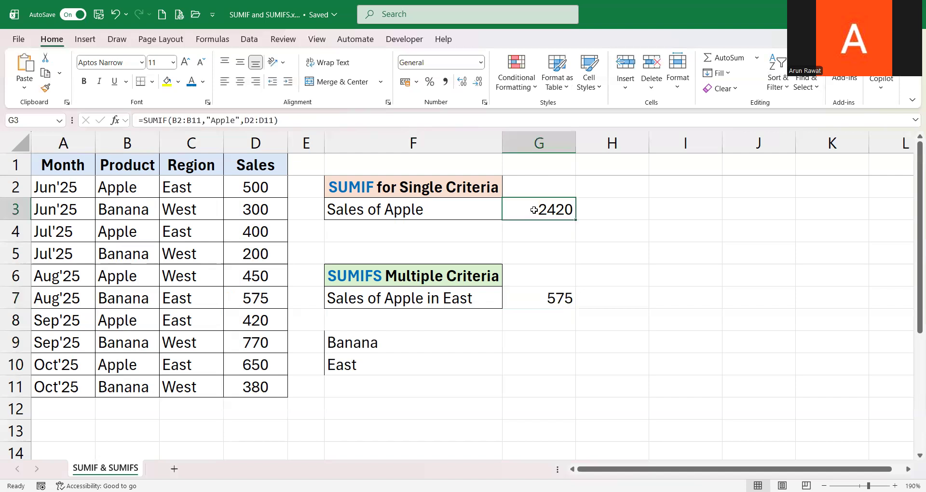
{"action": "left_click", "coordinate": [241, 120]}
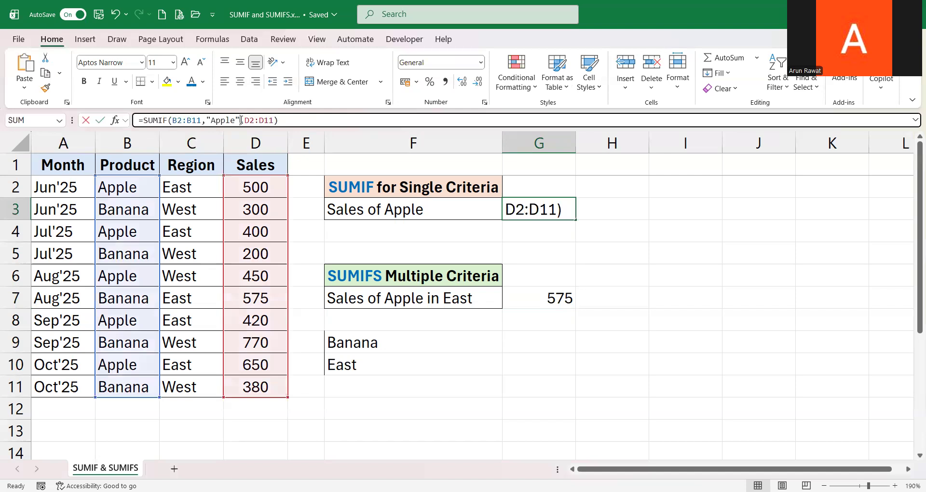
{"action": "double_click", "coordinate": [241, 121]}
{"action": "left_click_drag", "start_coordinate": [240, 120], "coordinate": [206, 120]}
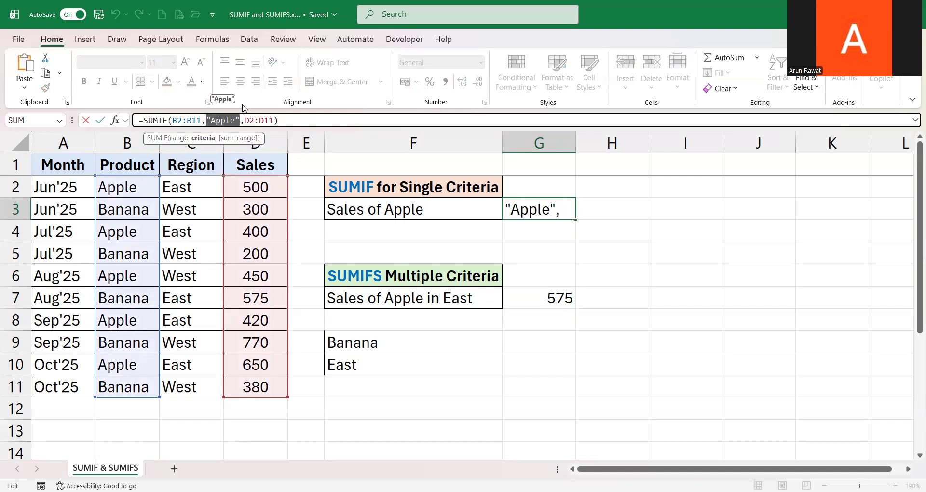
{"action": "left_click", "coordinate": [208, 120]}
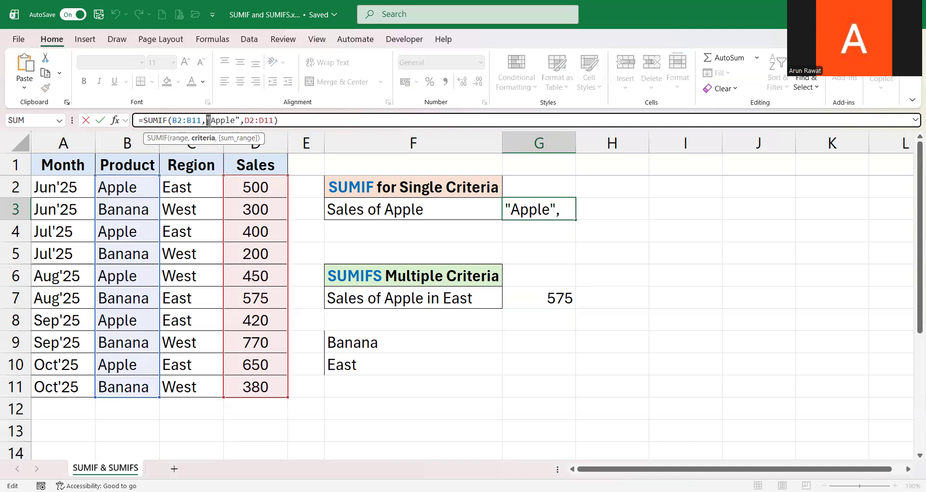
{"action": "key", "text": "shift+Right"}
{"action": "key", "text": "BackSpace"}
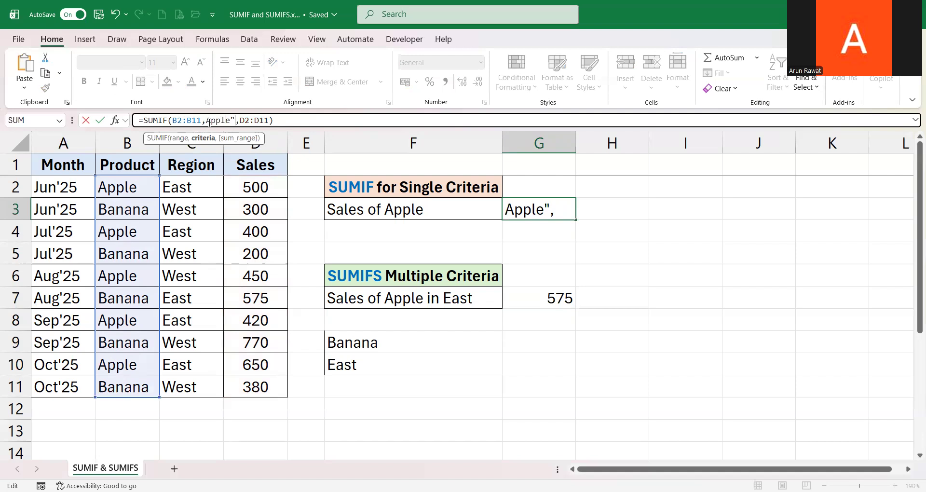
{"action": "key", "text": "BackSpace"}
{"action": "key", "text": "Return"}
{"action": "key", "text": "Up"}
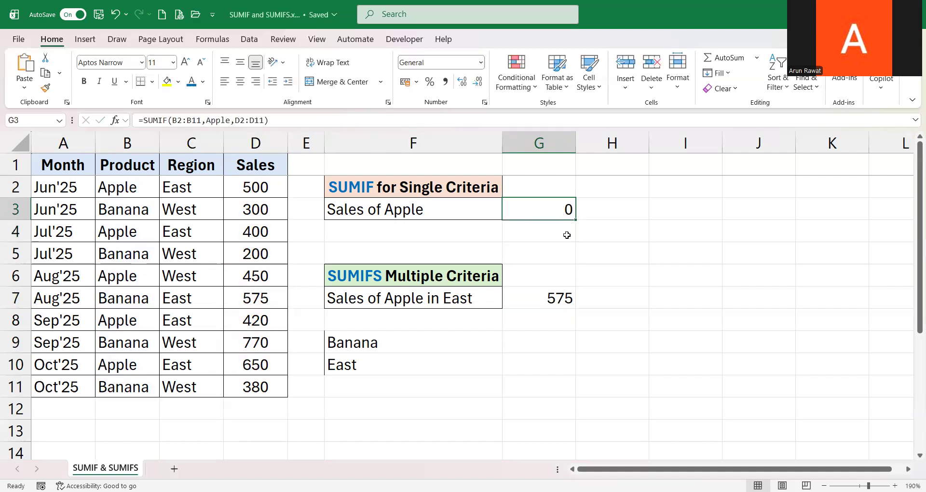
Restore the quotation marks around Apple in the G3 SUMIF formula and commit it
{"action": "left_click", "coordinate": [207, 121]}
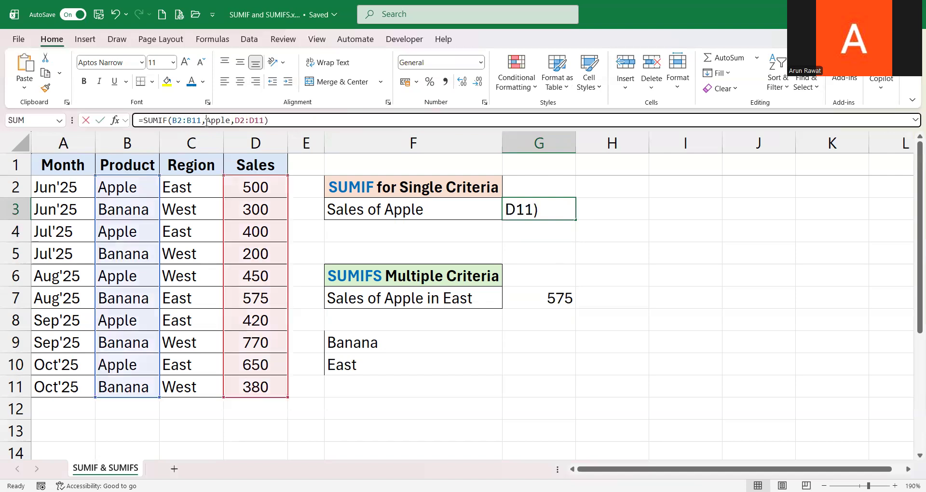
{"action": "type", "text": "\""}
{"action": "key", "text": "Right"}
{"action": "key", "text": "Right"}
{"action": "type", "text": "\""}
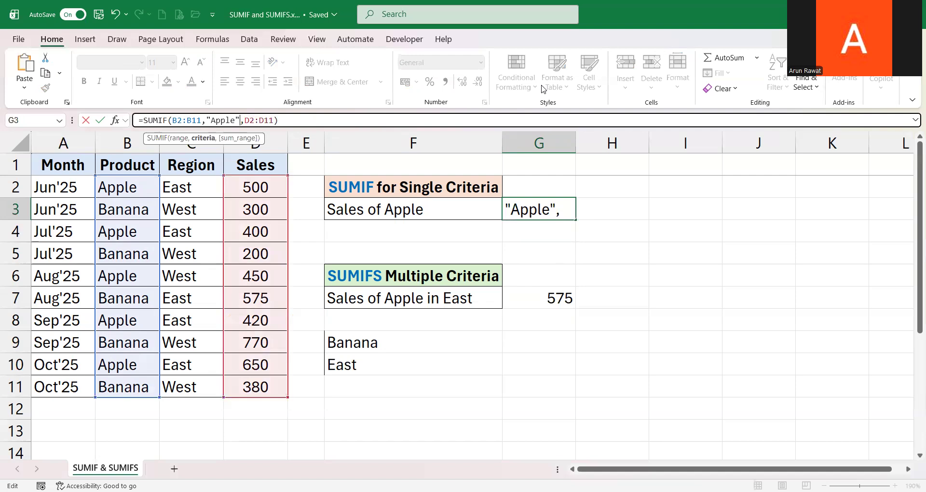
{"action": "key", "text": "Return"}
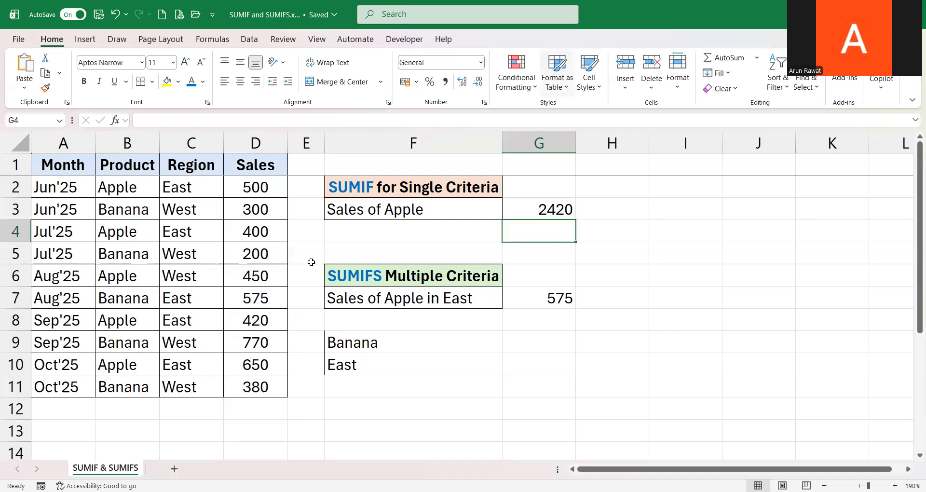
Shorten the first criteria range in the G7 SUMIFS formula to B2:B10, commit it and check the result
{"action": "key", "text": "Down"}
{"action": "key", "text": "Down"}
{"action": "key", "text": "Down"}
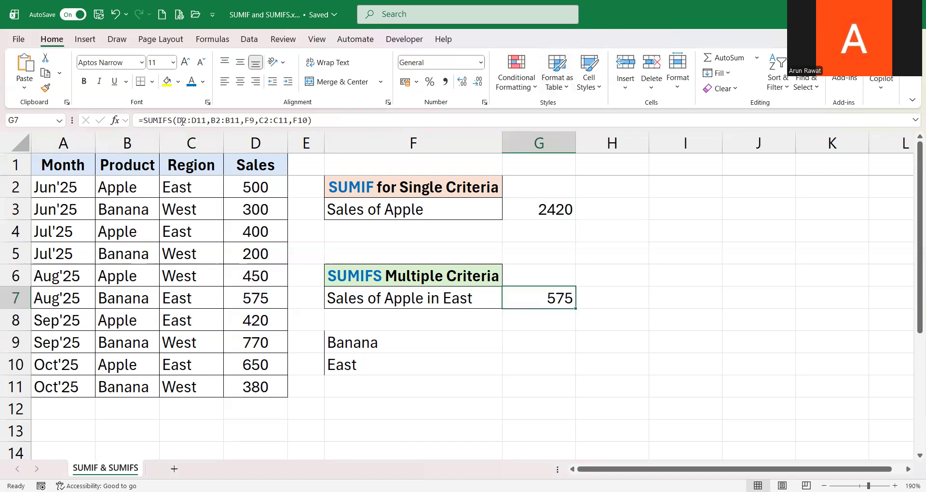
{"action": "left_click", "coordinate": [205, 121]}
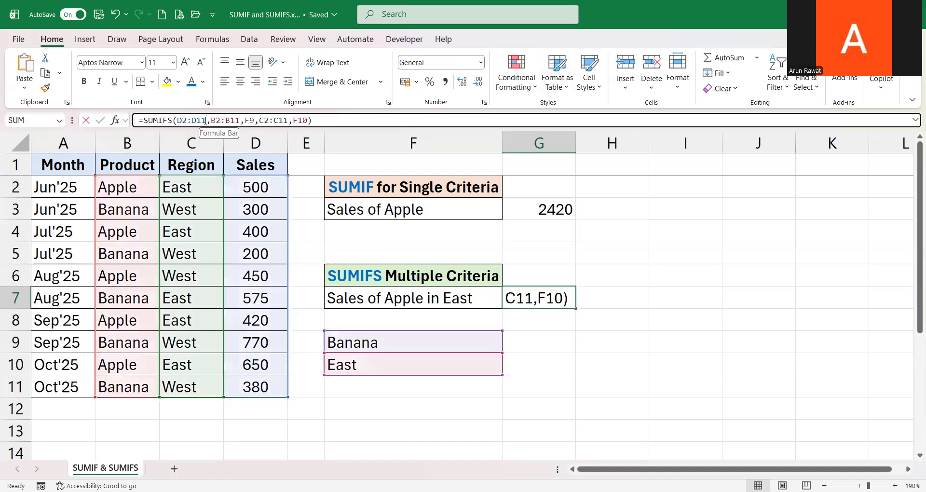
{"action": "double_click", "coordinate": [203, 120]}
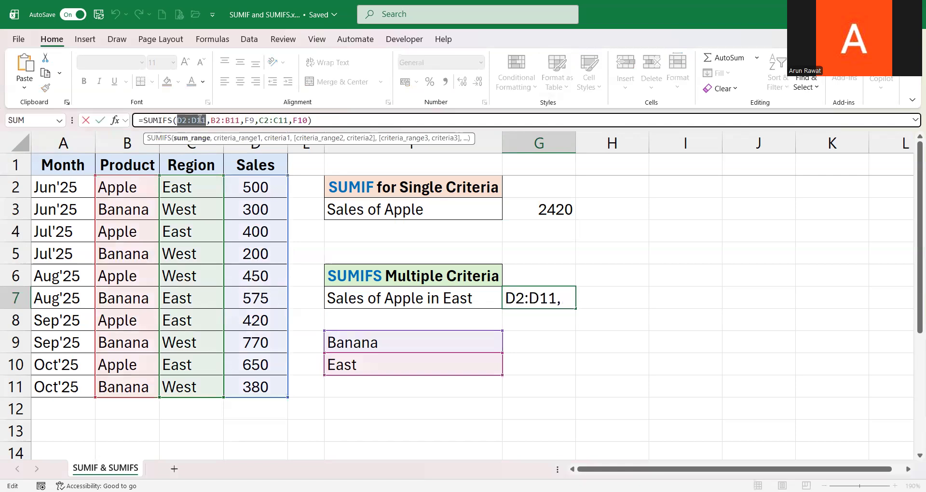
{"action": "left_click", "coordinate": [240, 120]}
{"action": "key", "text": "BackSpace"}
{"action": "type", "text": "0"}
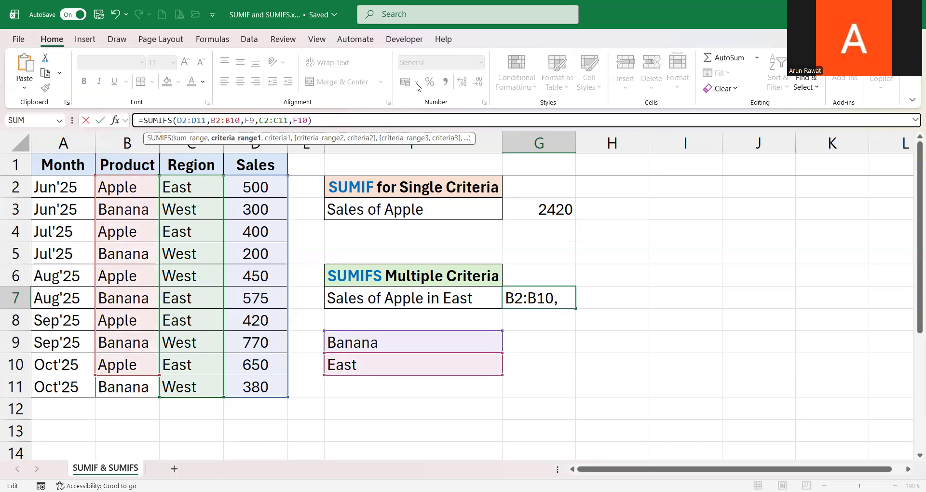
{"action": "key", "text": "Return"}
{"action": "key", "text": "Up"}
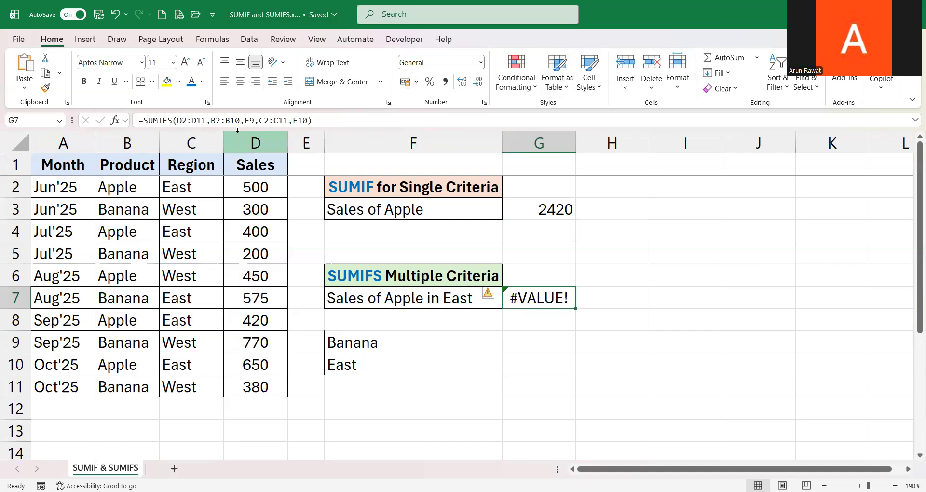
Set the first criteria range in the G7 SUMIFS formula to B2:B11, matching the sum range, and commit it
{"action": "left_click_drag", "start_coordinate": [206, 121], "coordinate": [177, 121]}
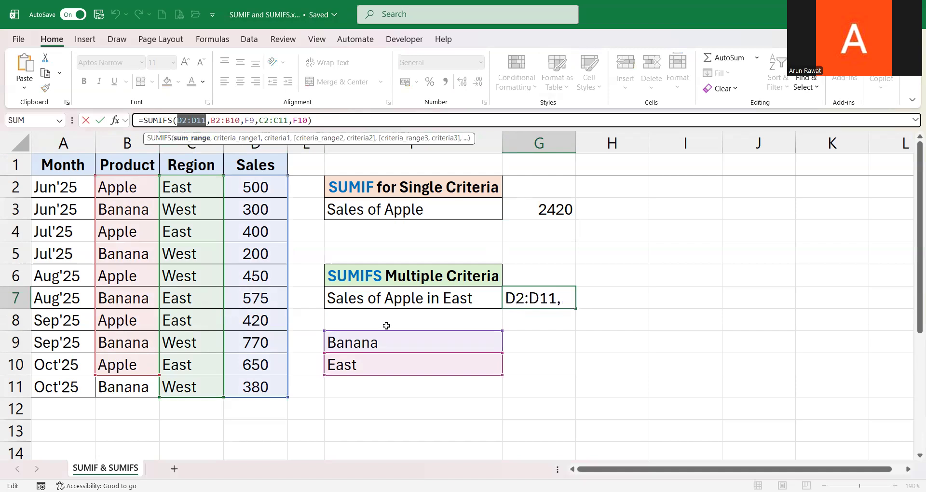
{"action": "left_click", "coordinate": [241, 120]}
{"action": "key", "text": "BackSpace"}
{"action": "type", "text": "1"}
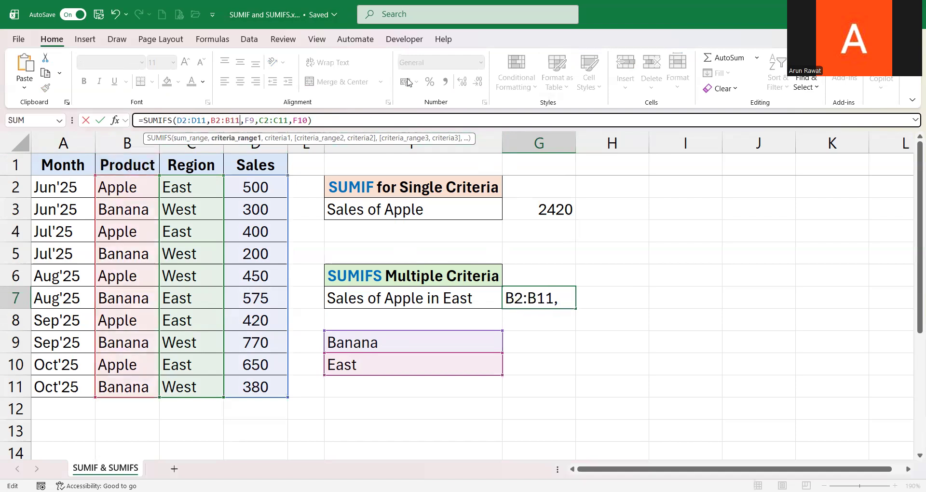
{"action": "key", "text": "Return"}
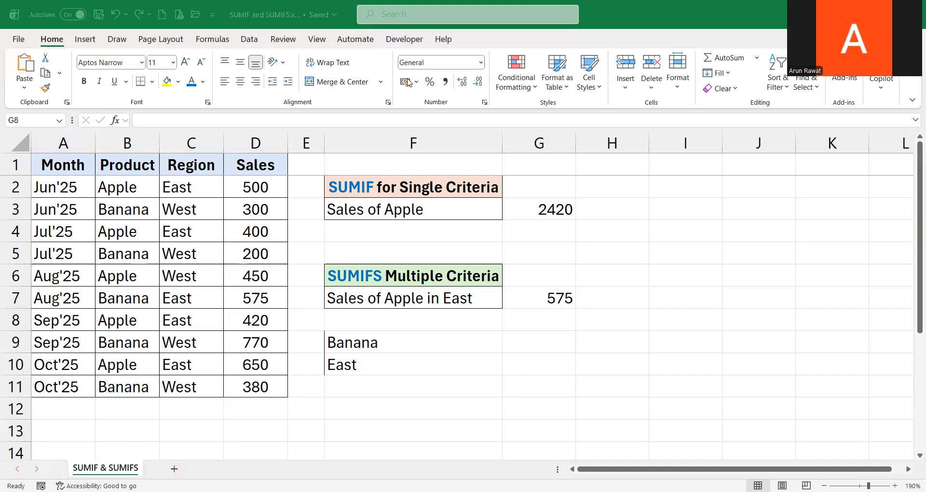
{"action": "key", "text": "Up"}
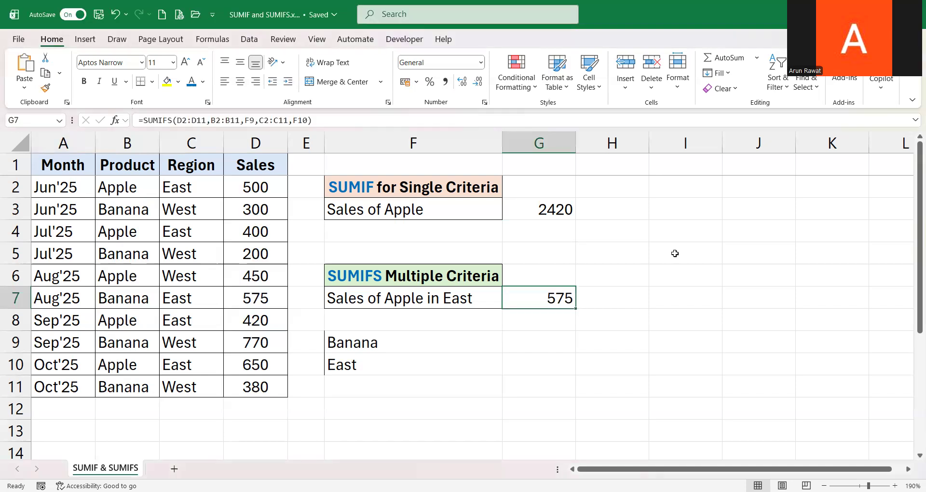
Copy the sum range D2:D11 in the G3 SUMIF formula and delete it along with its preceding comma
{"action": "key", "text": "ctrl+Up"}
{"action": "key", "text": "ctrl+Down"}
{"action": "key", "text": "ctrl+Up"}
{"action": "key", "text": "F2"}
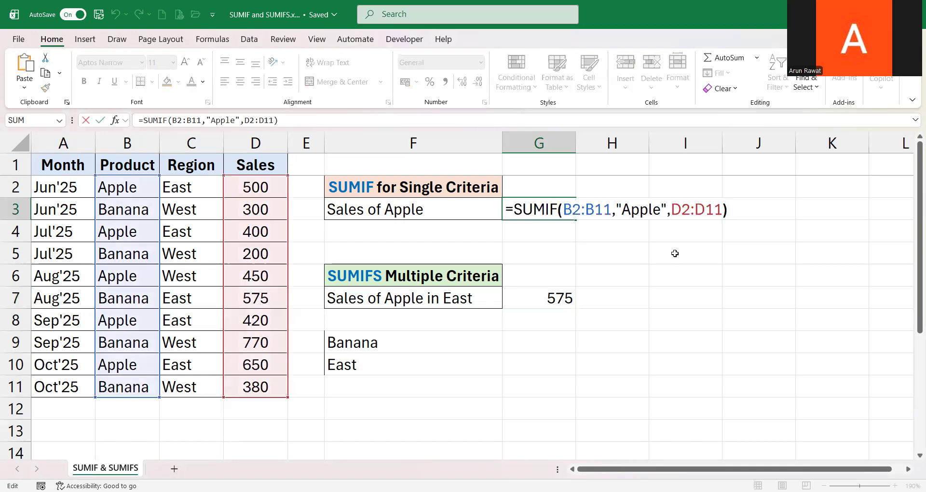
{"action": "key", "text": "Left"}
{"action": "key", "text": "ctrl+shift+Left"}
{"action": "key", "text": "ctrl+shift+Left"}
{"action": "key", "text": "ctrl+c"}
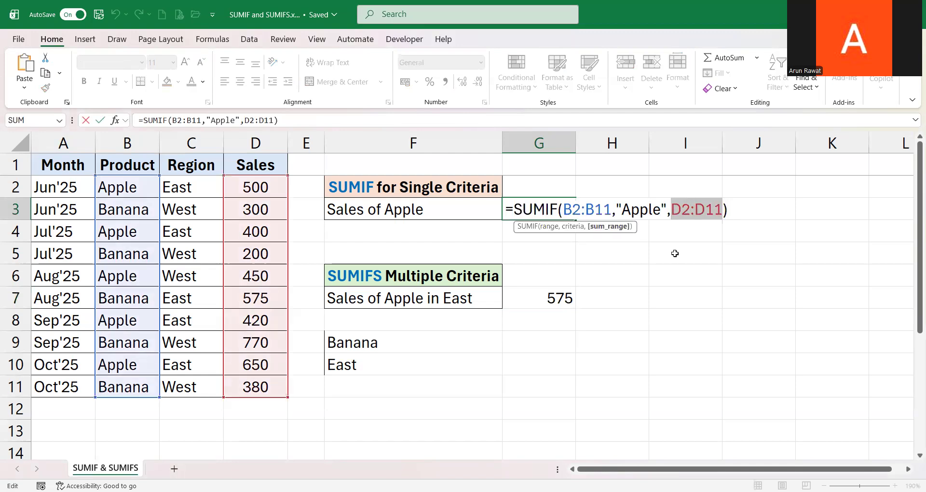
{"action": "key", "text": "BackSpace"}
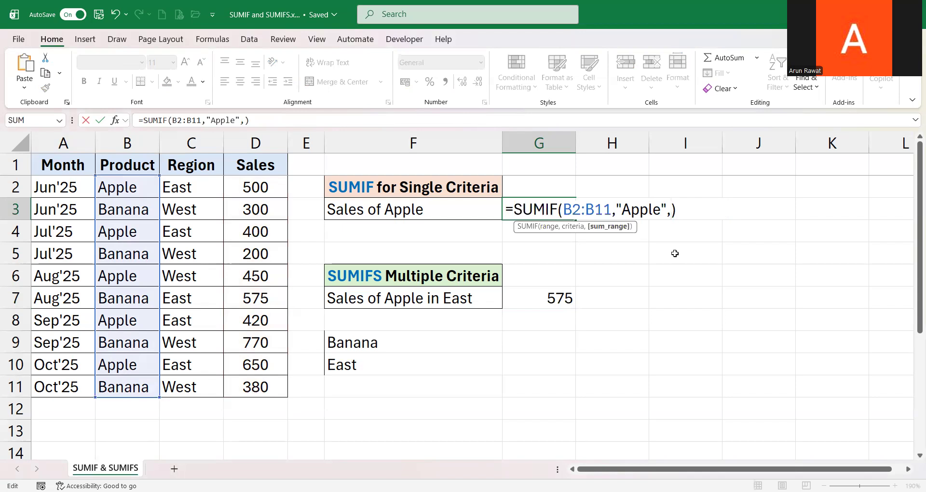
{"action": "key", "text": "BackSpace"}
Insert D2:D11 as the first argument of the G3 SUMIF formula, try to commit it and discard the edit
{"action": "key", "text": "ctrl+Left"}
{"action": "key", "text": "ctrl+Left"}
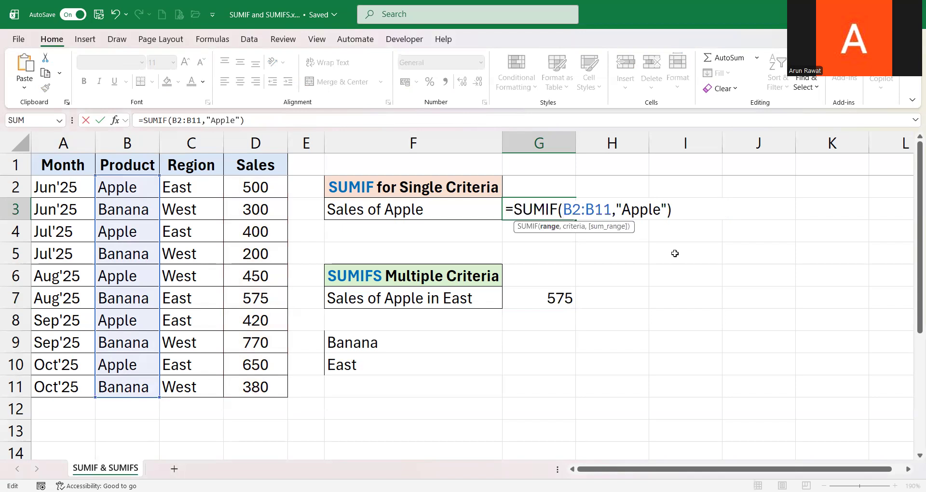
{"action": "key", "text": "ctrl+v"}
{"action": "type", "text": ","}
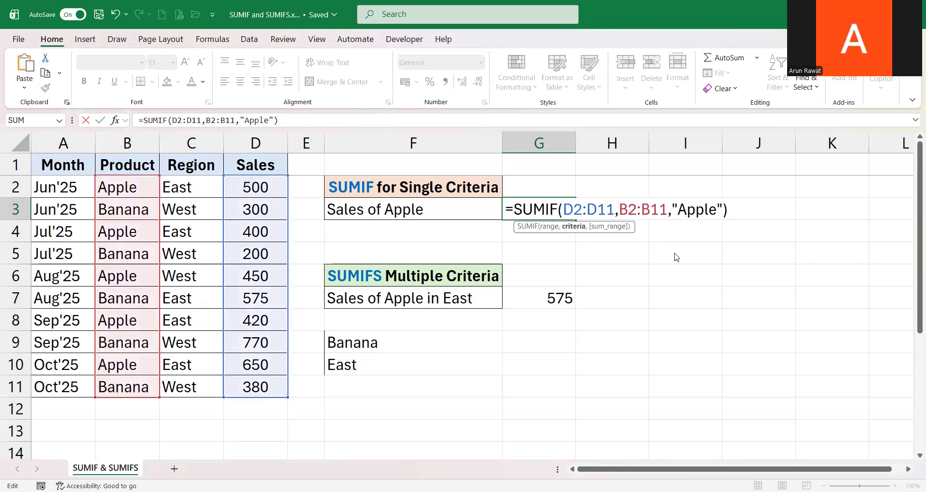
{"action": "key", "text": "Return"}
{"action": "key", "text": "Return"}
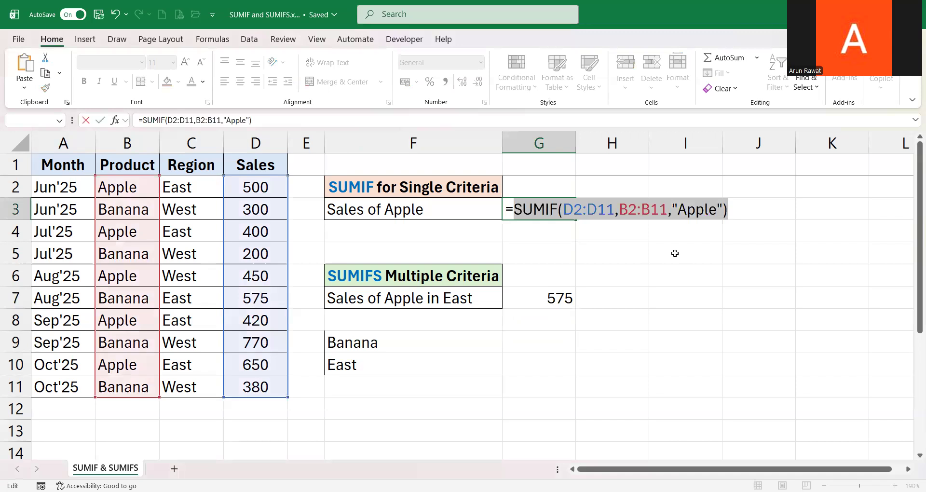
{"action": "key", "text": "Escape"}
Remove the leading sum range D2:D11 and its comma from the G7 SUMIFS formula
{"action": "key", "text": "Down"}
{"action": "key", "text": "Down"}
{"action": "key", "text": "Down"}
{"action": "key", "text": "Down"}
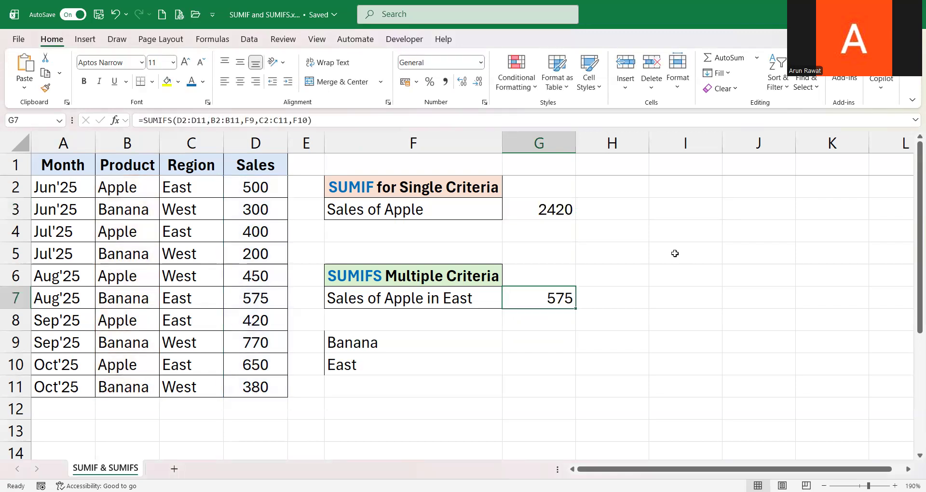
{"action": "key", "text": "F2"}
{"action": "key", "text": "Home"}
{"action": "key", "text": "Right"}
{"action": "key", "text": "Right"}
{"action": "key", "text": "Right"}
{"action": "key", "text": "Right"}
{"action": "key", "text": "Right"}
{"action": "key", "text": "Right"}
{"action": "key", "text": "Right"}
{"action": "key", "text": "Right"}
{"action": "key", "text": "shift+Right"}
{"action": "key", "text": "shift+Right"}
{"action": "key", "text": "shift+Right"}
{"action": "key", "text": "shift+Right"}
{"action": "key", "text": "shift+Right"}
{"action": "key", "text": "shift+Right"}
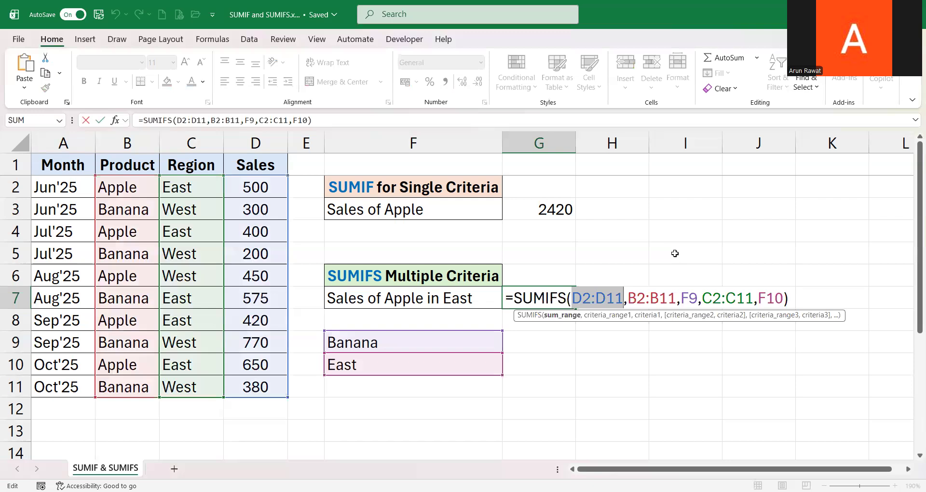
{"action": "key", "text": "Delete"}
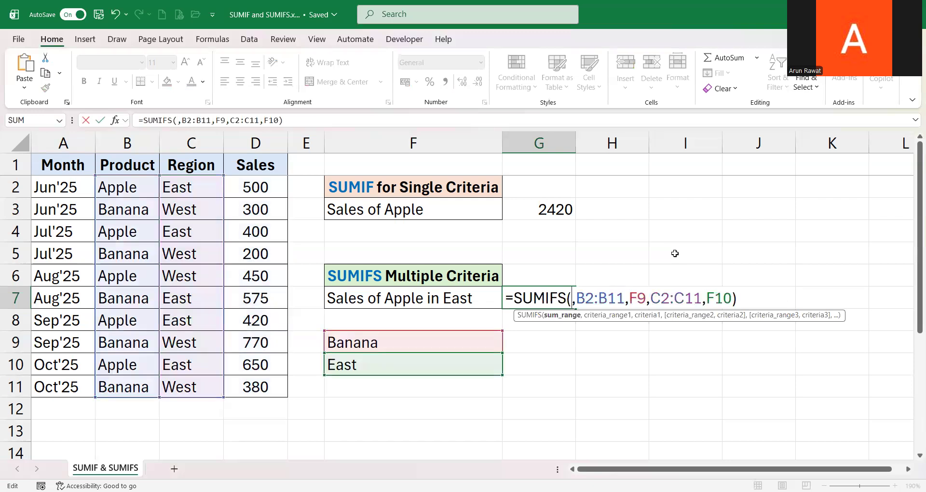
{"action": "key", "text": "Delete"}
Add D2:D11 as the last argument of the G7 SUMIFS formula, commit it and check the result
{"action": "type", "text": ",D2:D11"}
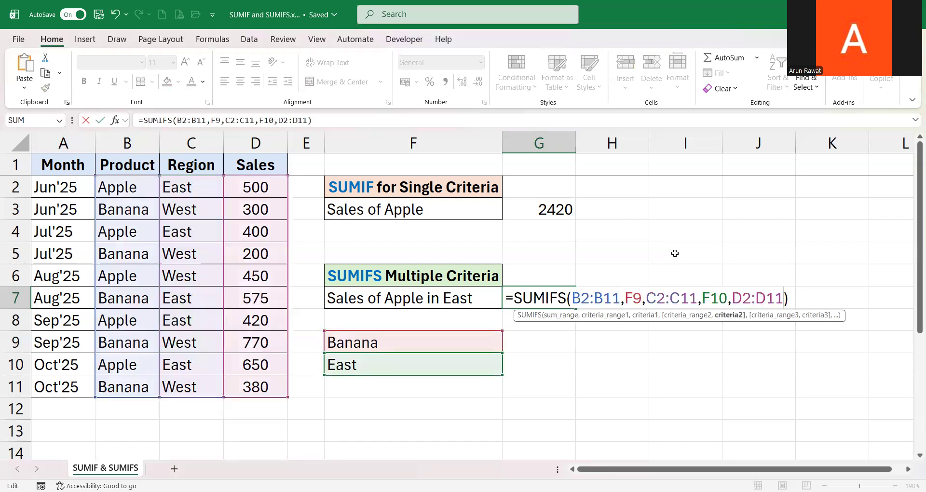
{"action": "key", "text": "ctrl+Return"}
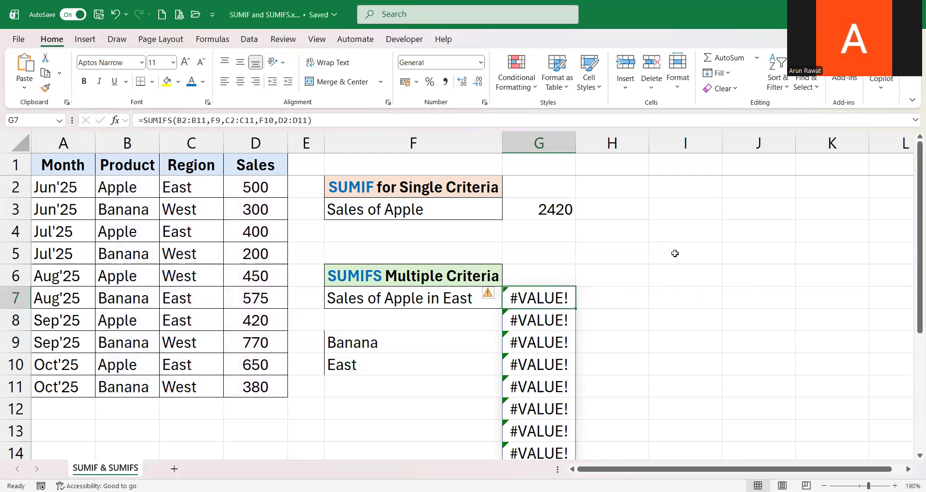
{"action": "key", "text": "Right"}
{"action": "key", "text": "Left"}
{"action": "key", "text": "alt+Tab"}
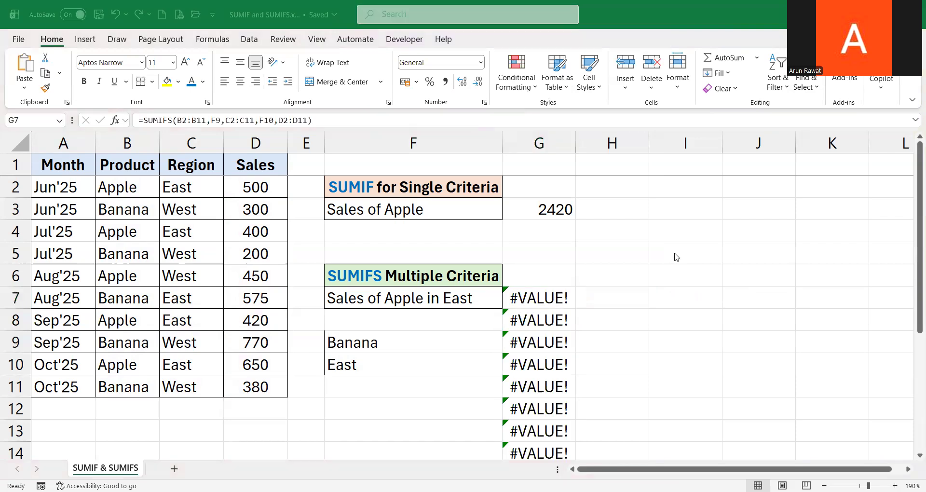